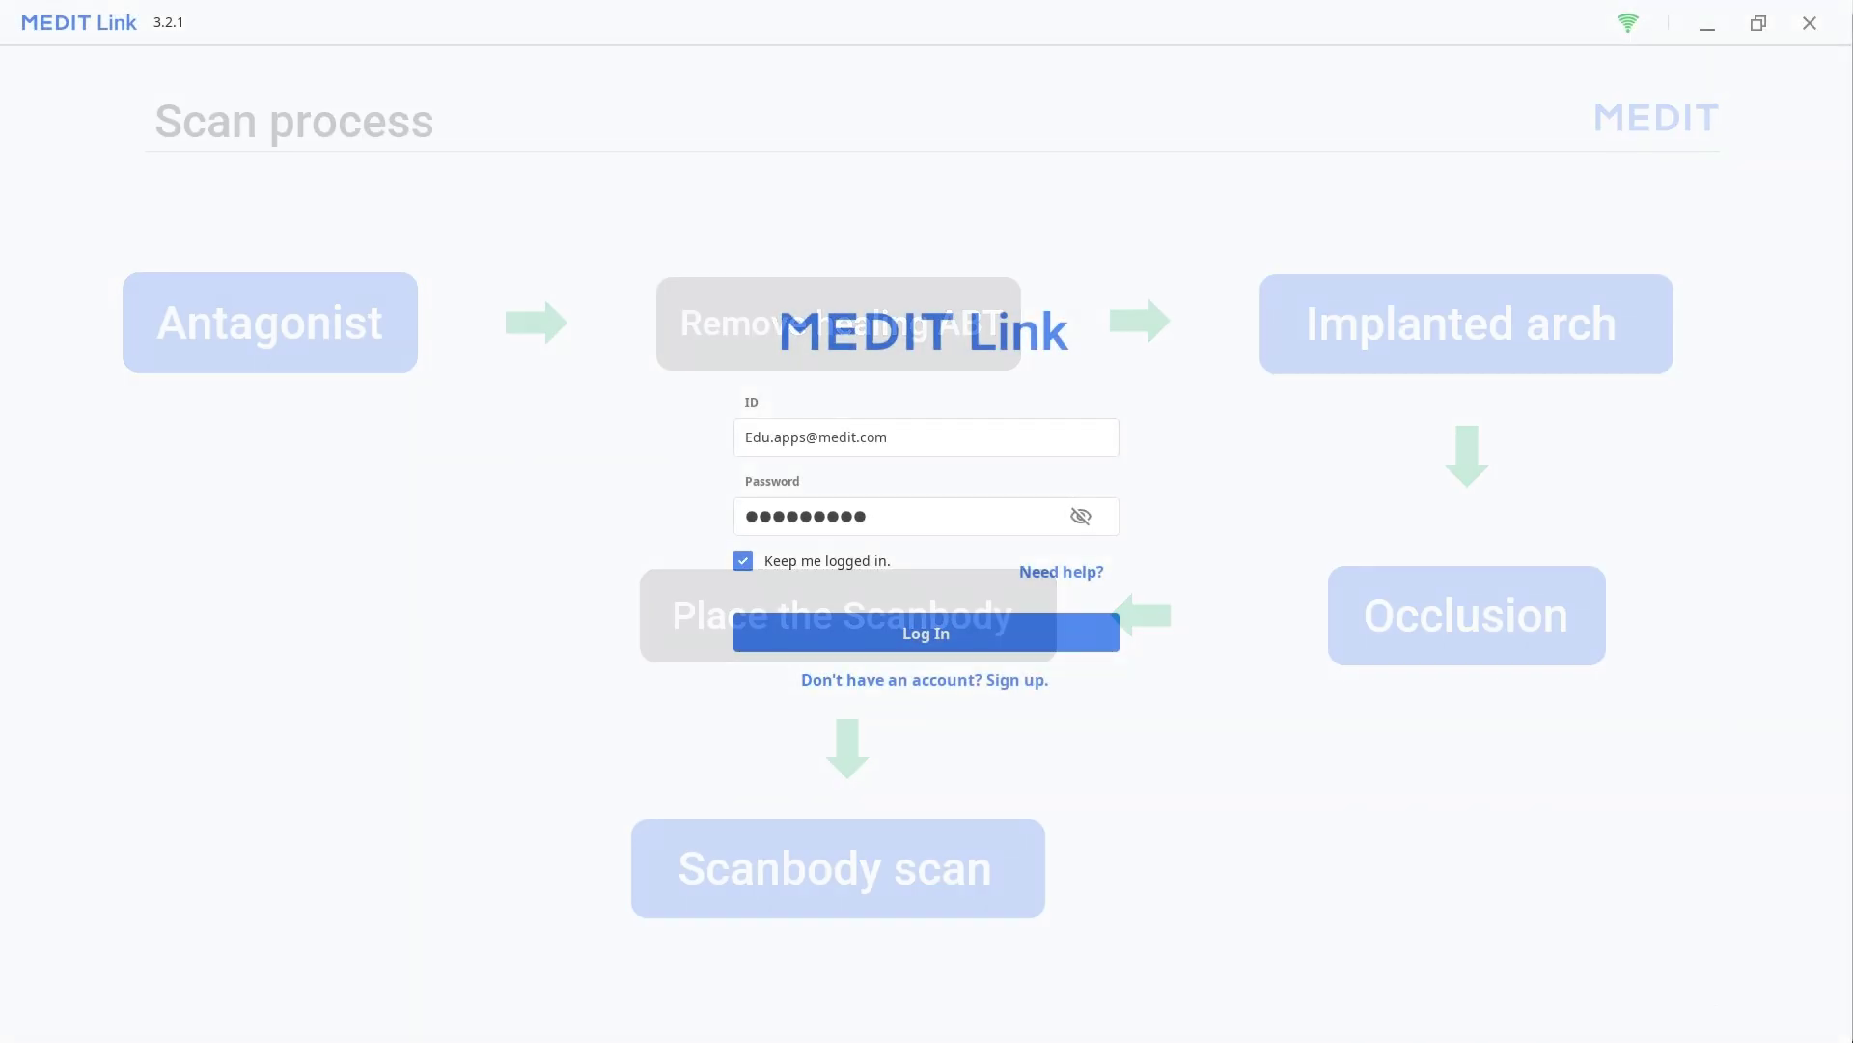
# Log in and register a new case, 'Scanbody's Case', for the existing patient chosen from suggestions
pyautogui.click(1096, 635)
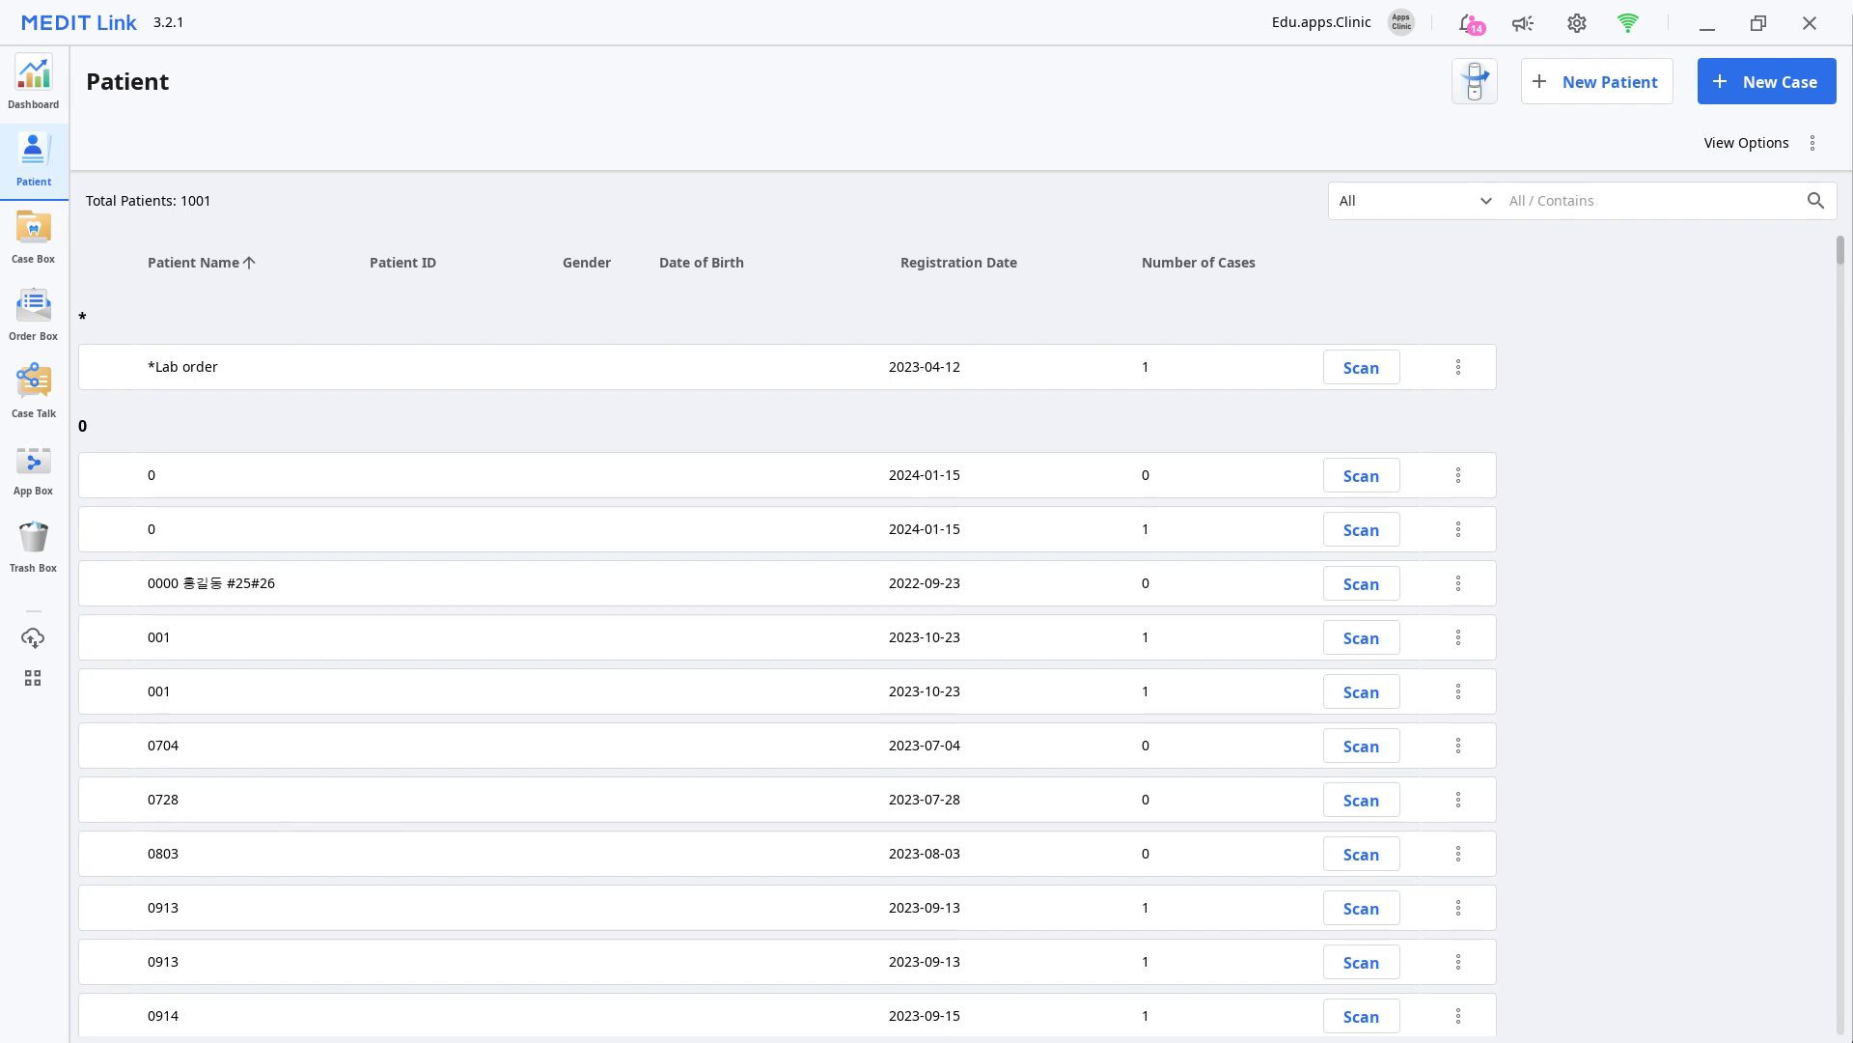
pyautogui.click(1761, 101)
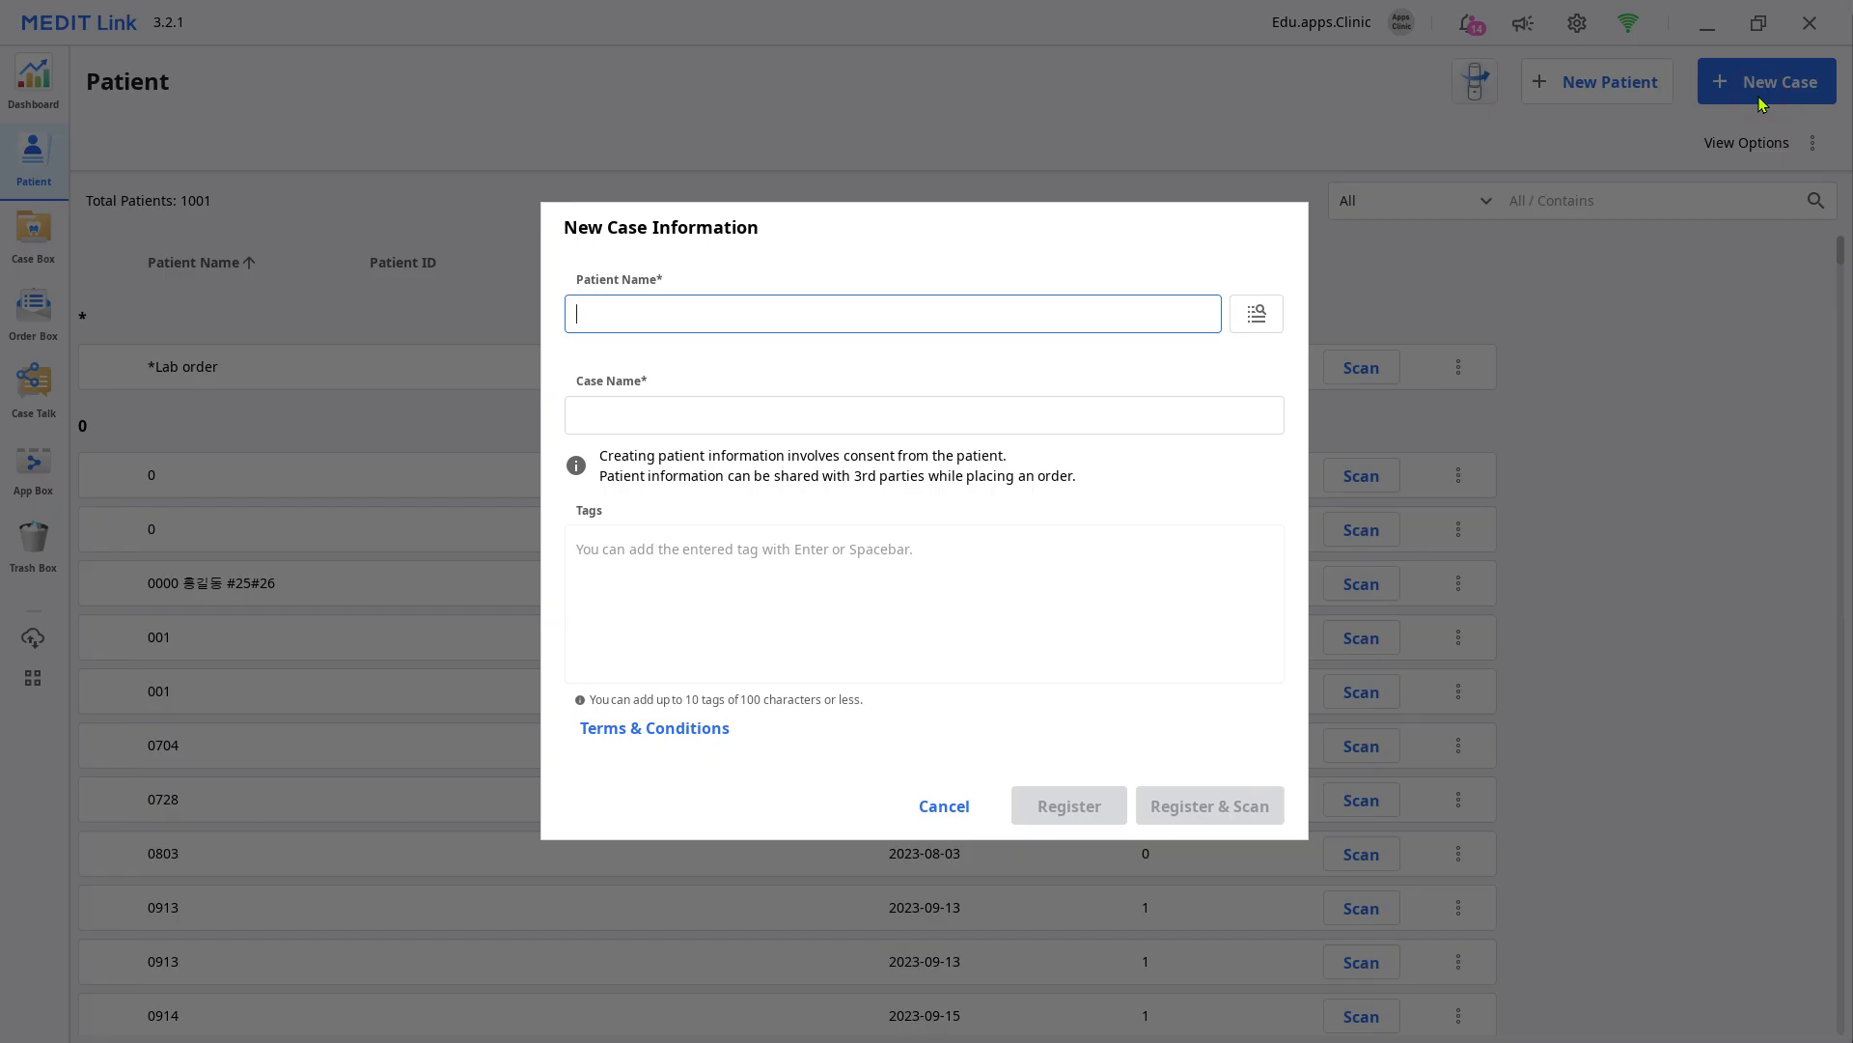
pyautogui.write('scanbody')
pyautogui.click(956, 377)
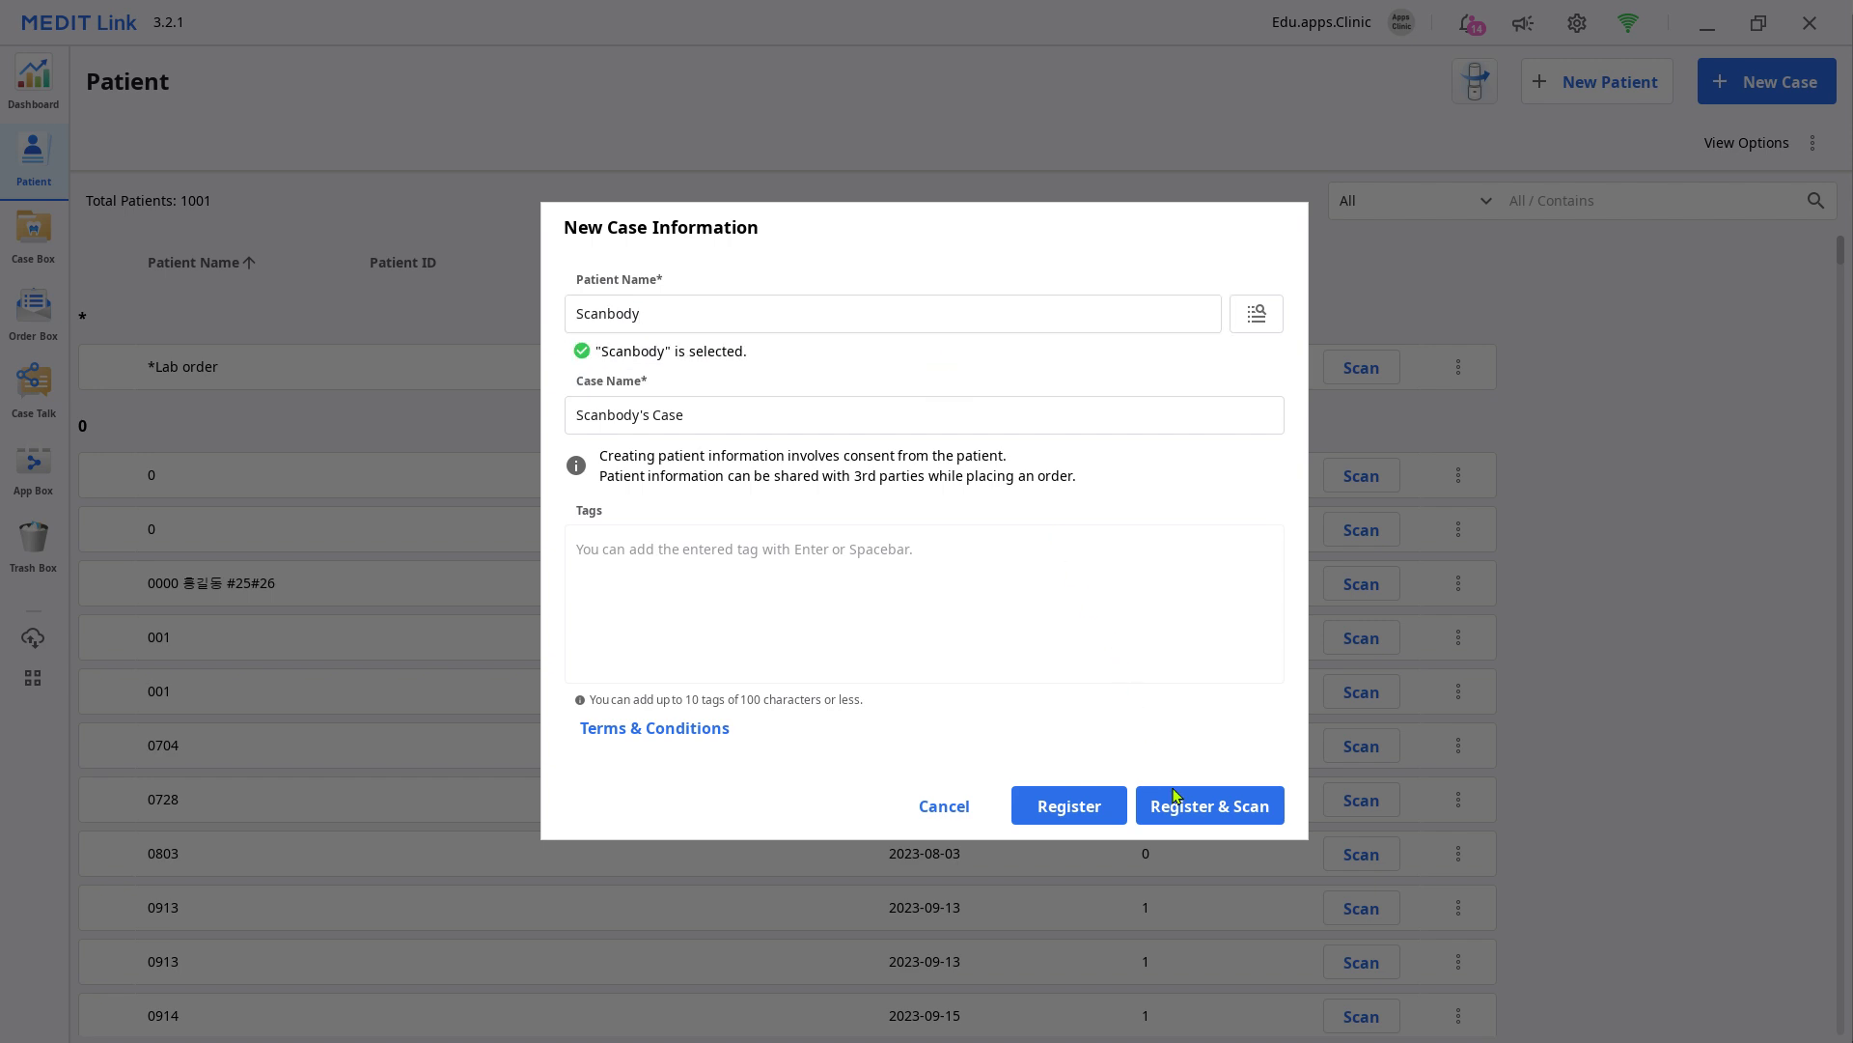
pyautogui.click(1191, 826)
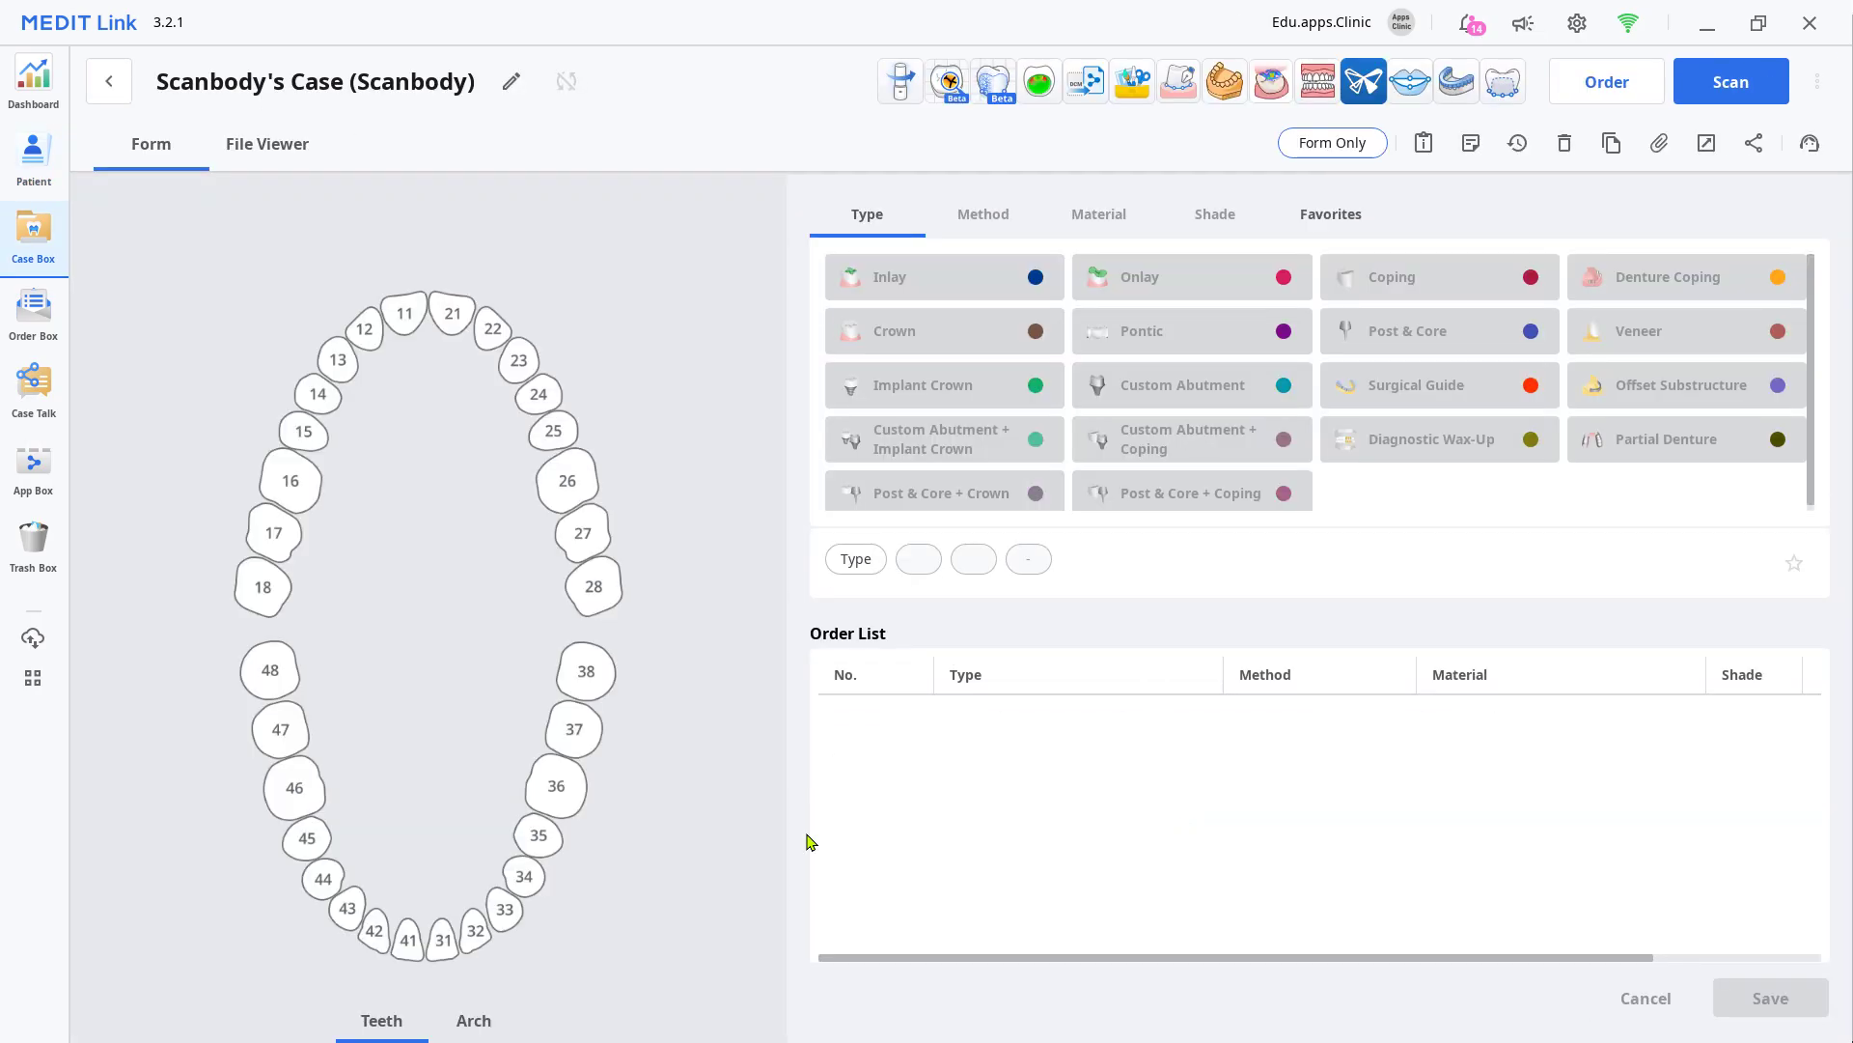
# Order a Temporary, 3D Print Implant Crown in shade A1 on tooth 36, then start scanning
pyautogui.click(647, 818)
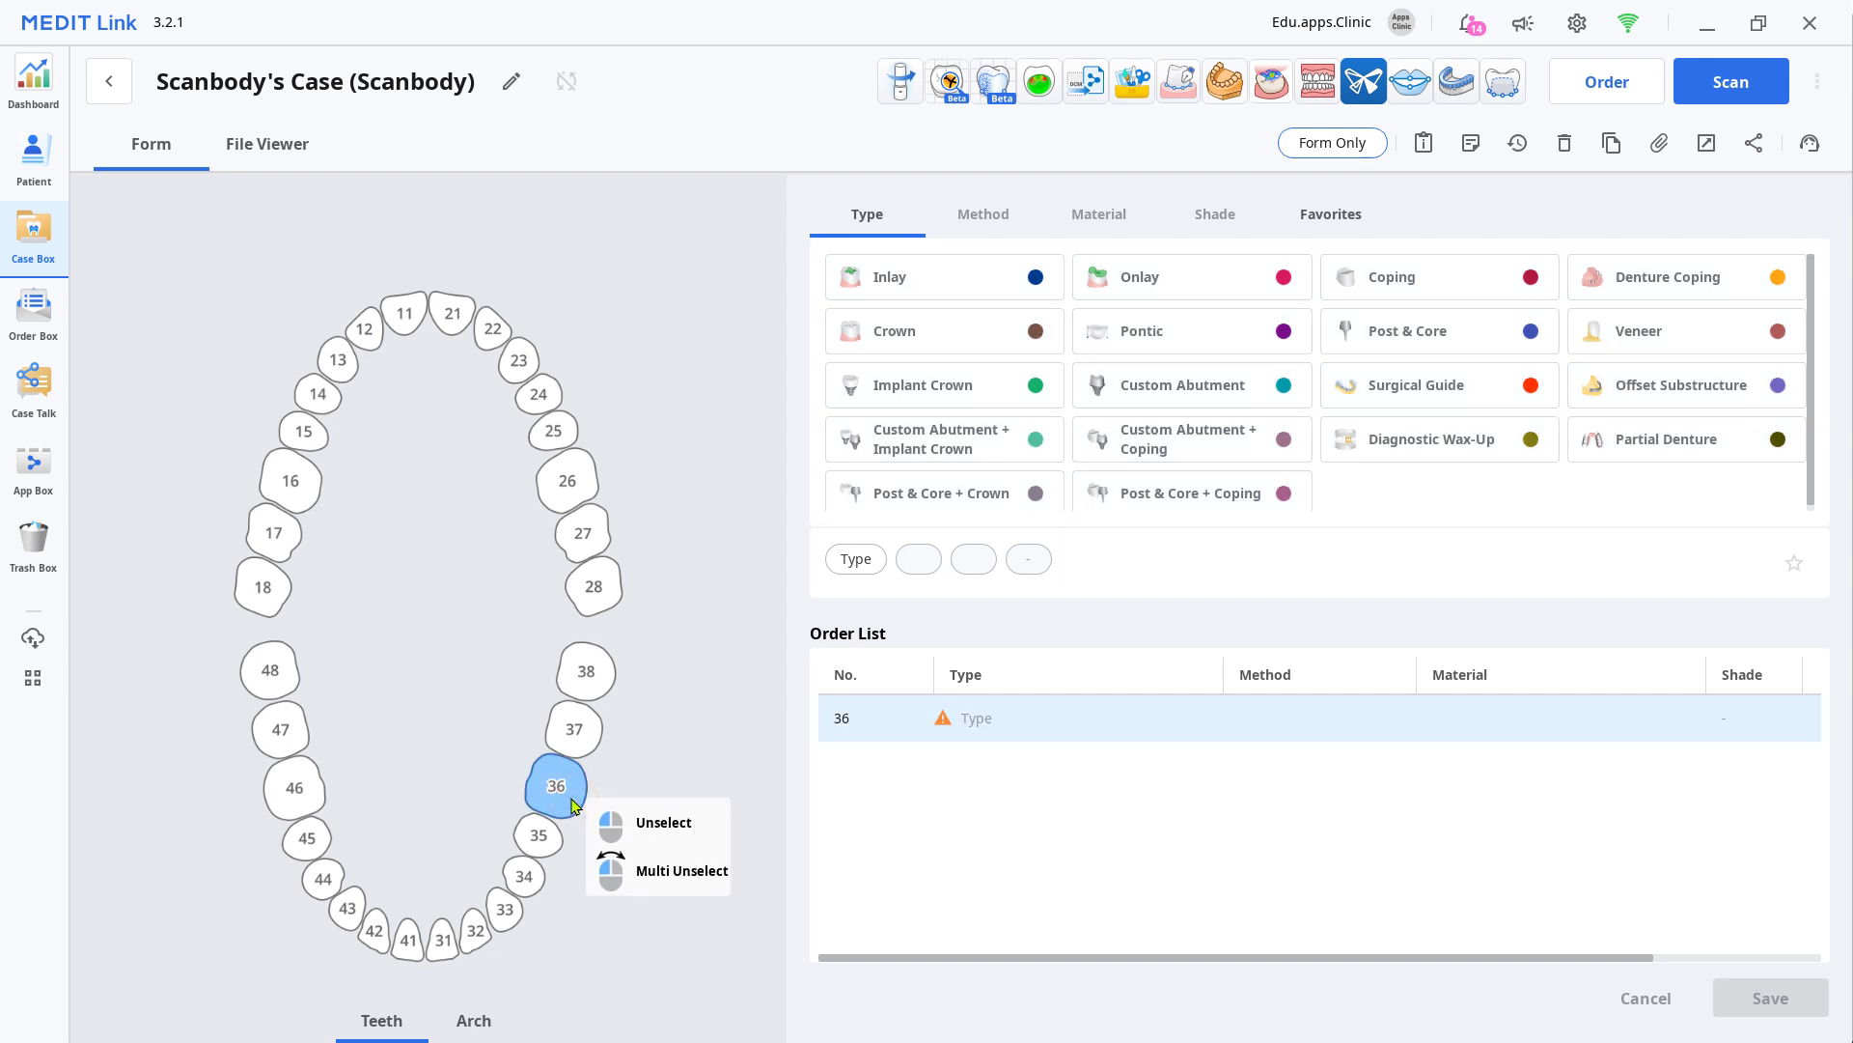
pyautogui.click(938, 391)
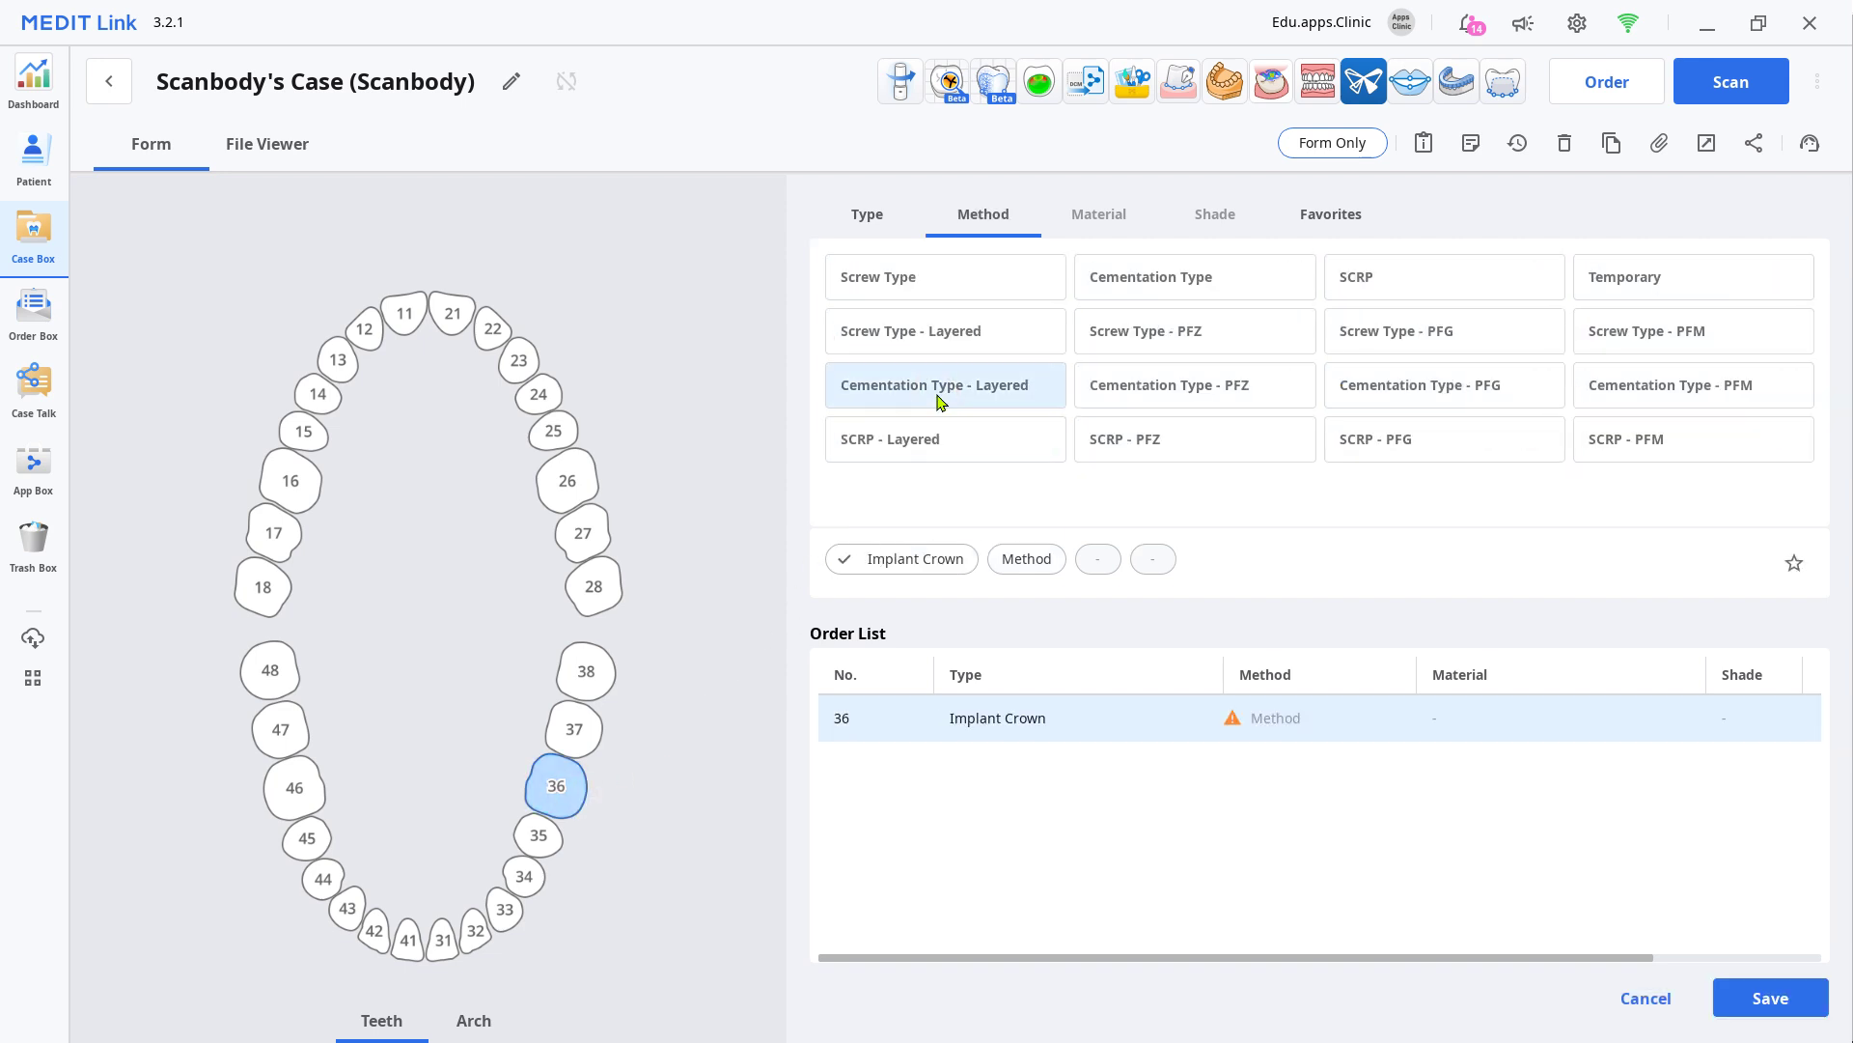
pyautogui.click(1594, 279)
pyautogui.click(1222, 280)
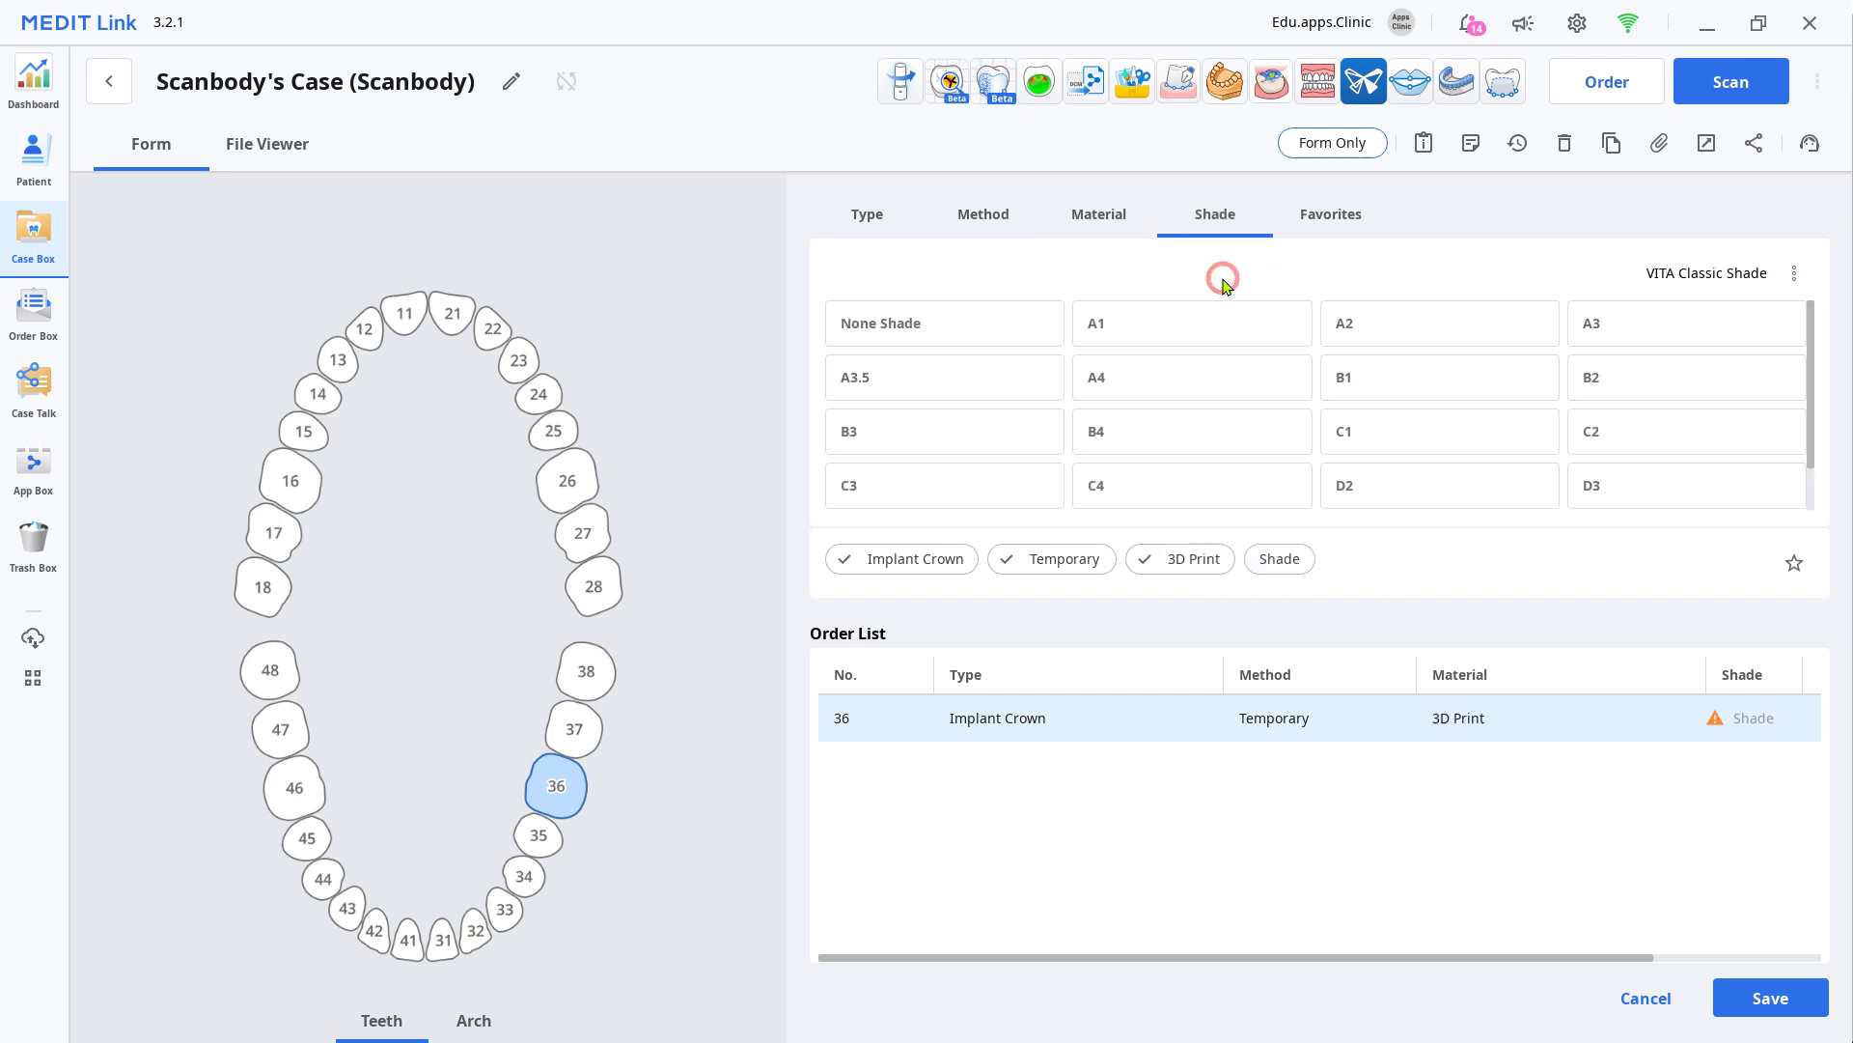
pyautogui.click(1224, 324)
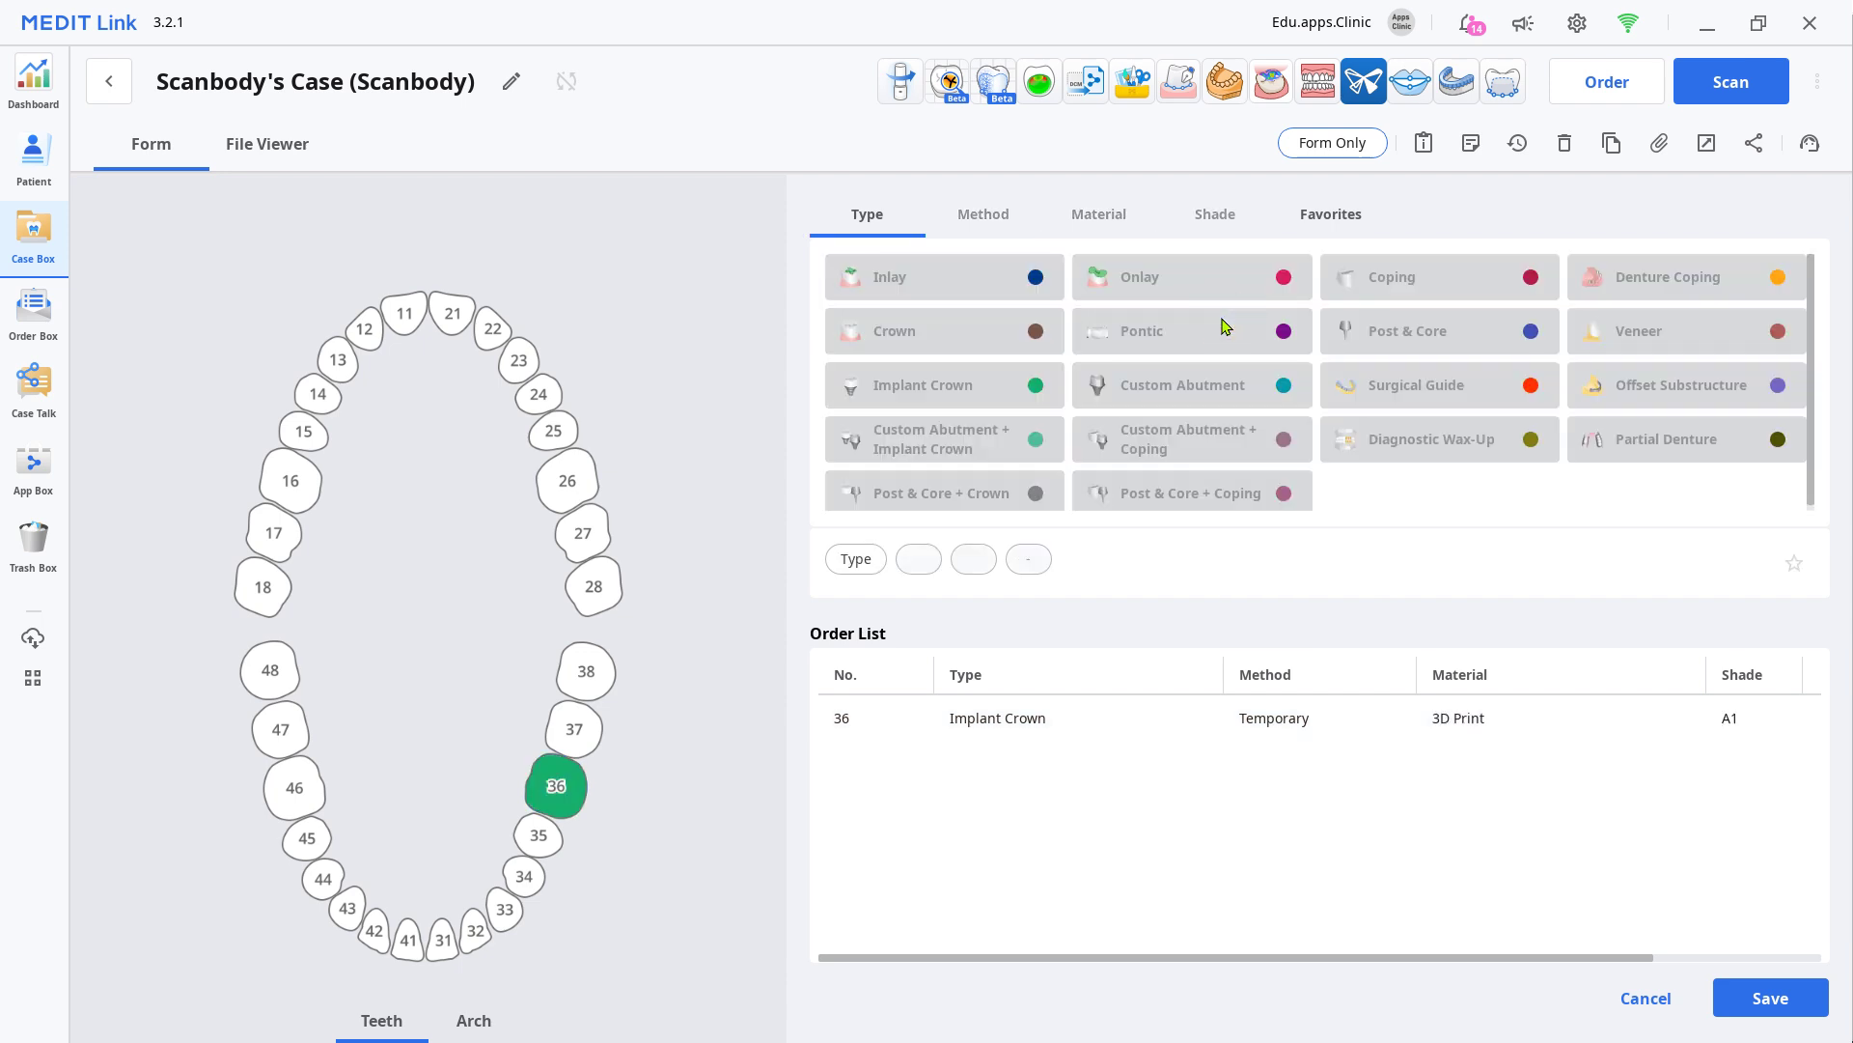
pyautogui.click(1730, 89)
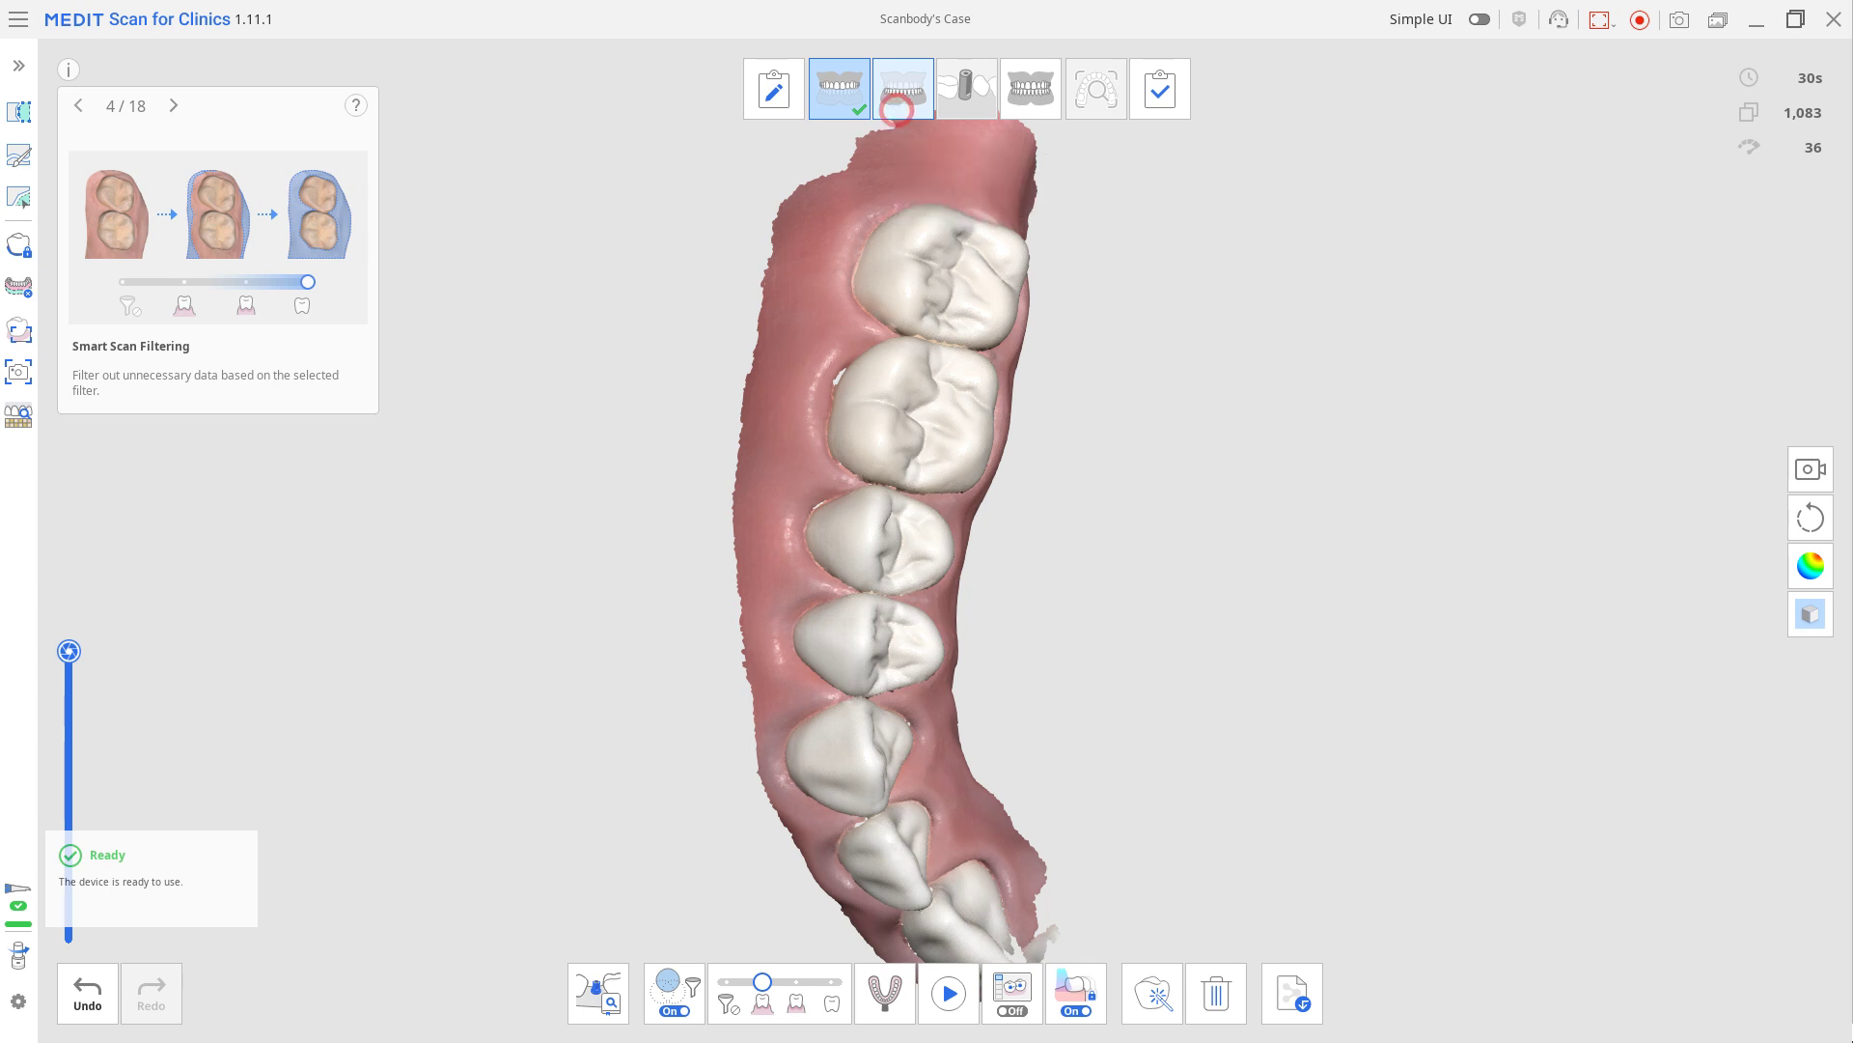
# Move from the finished upper arch to the Mandible stage to scan the lower arch
pyautogui.click(897, 109)
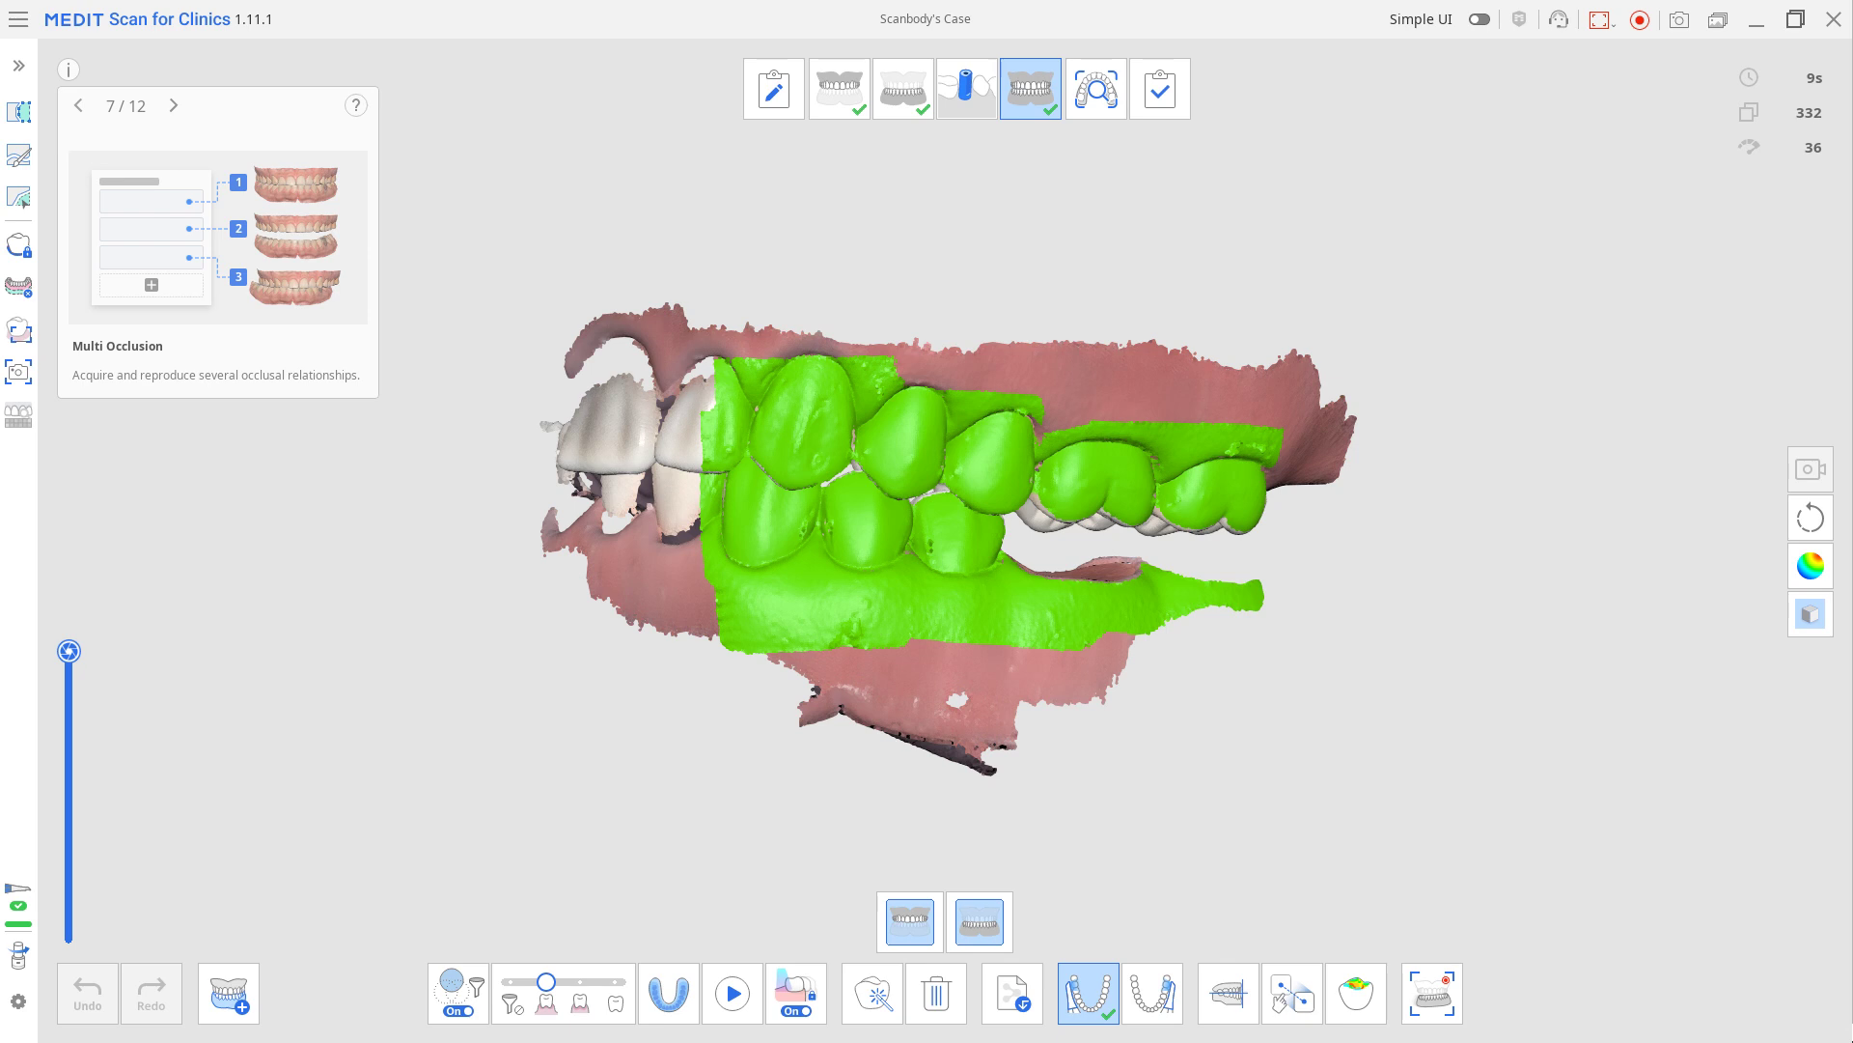
# Switch to the mandibular Scan Body stage to capture the scan body at 36
pyautogui.click(979, 114)
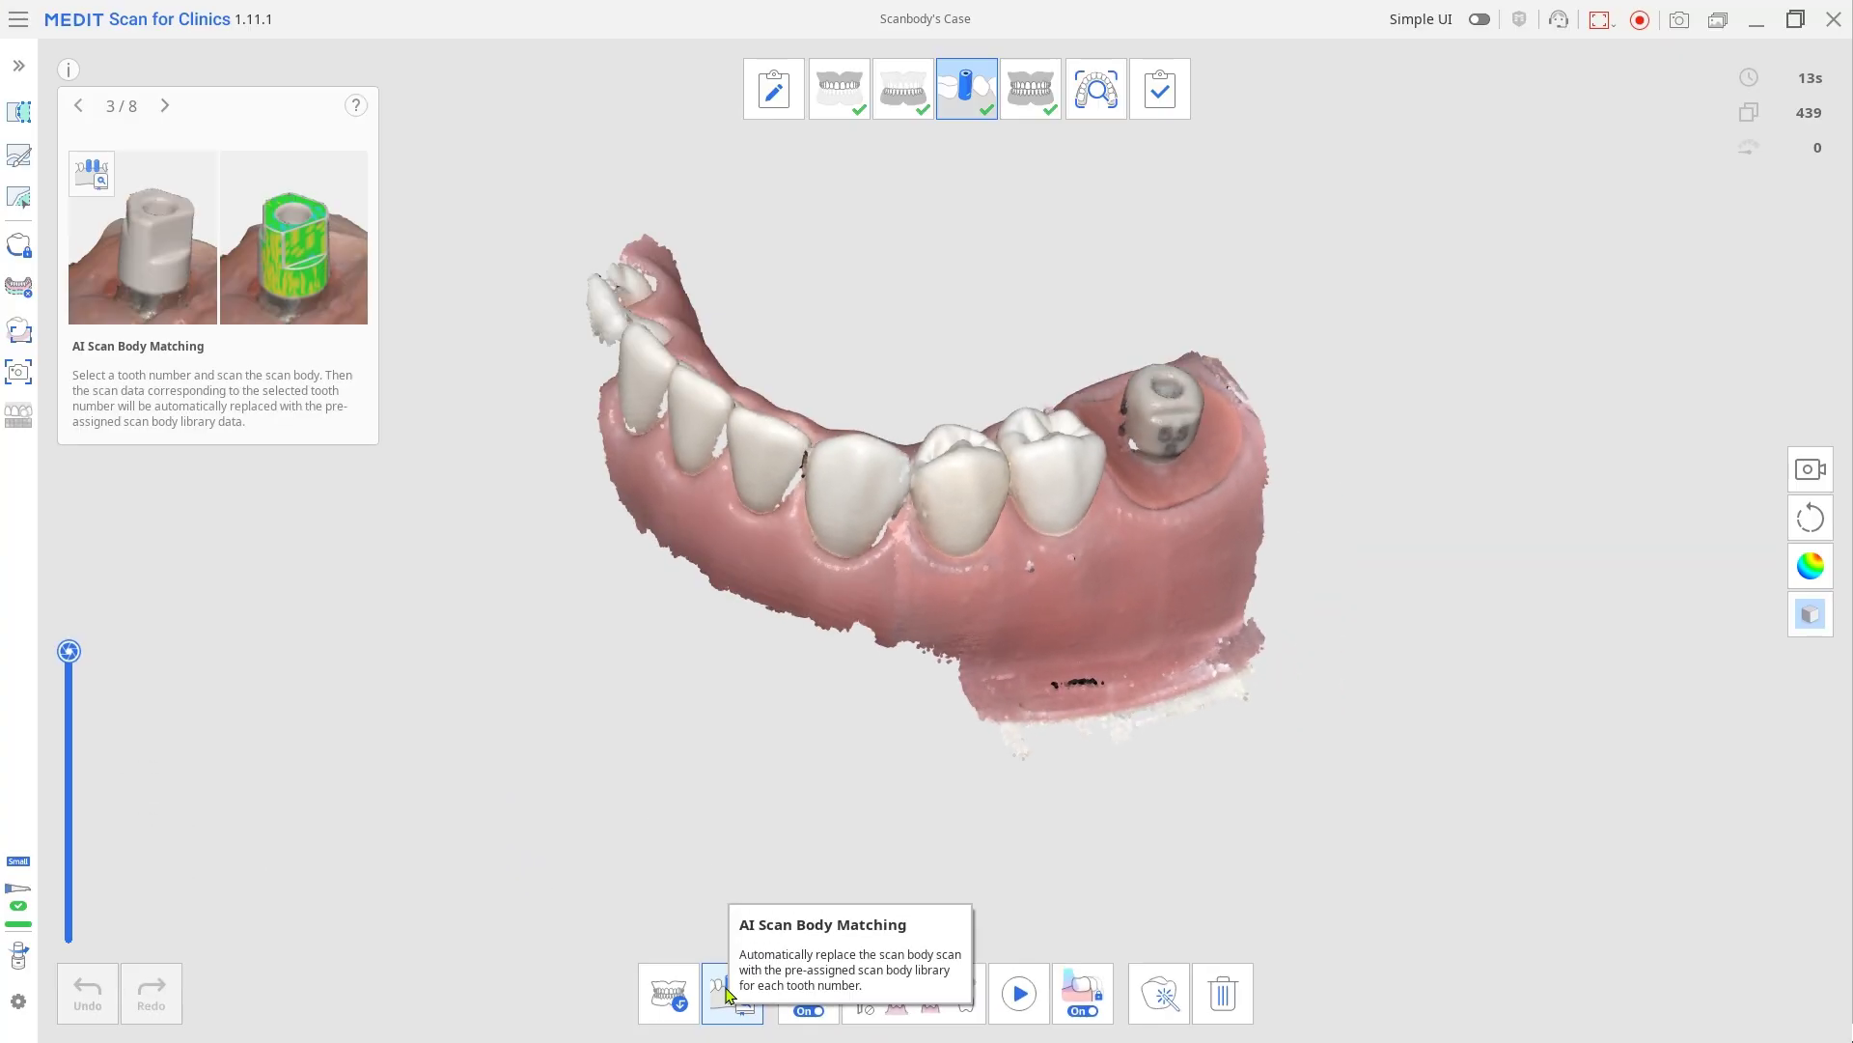
# Match tooth 36 to the library scan body Dentium > SuperLine > 5006 > Hex and confirm
pyautogui.click(513, 823)
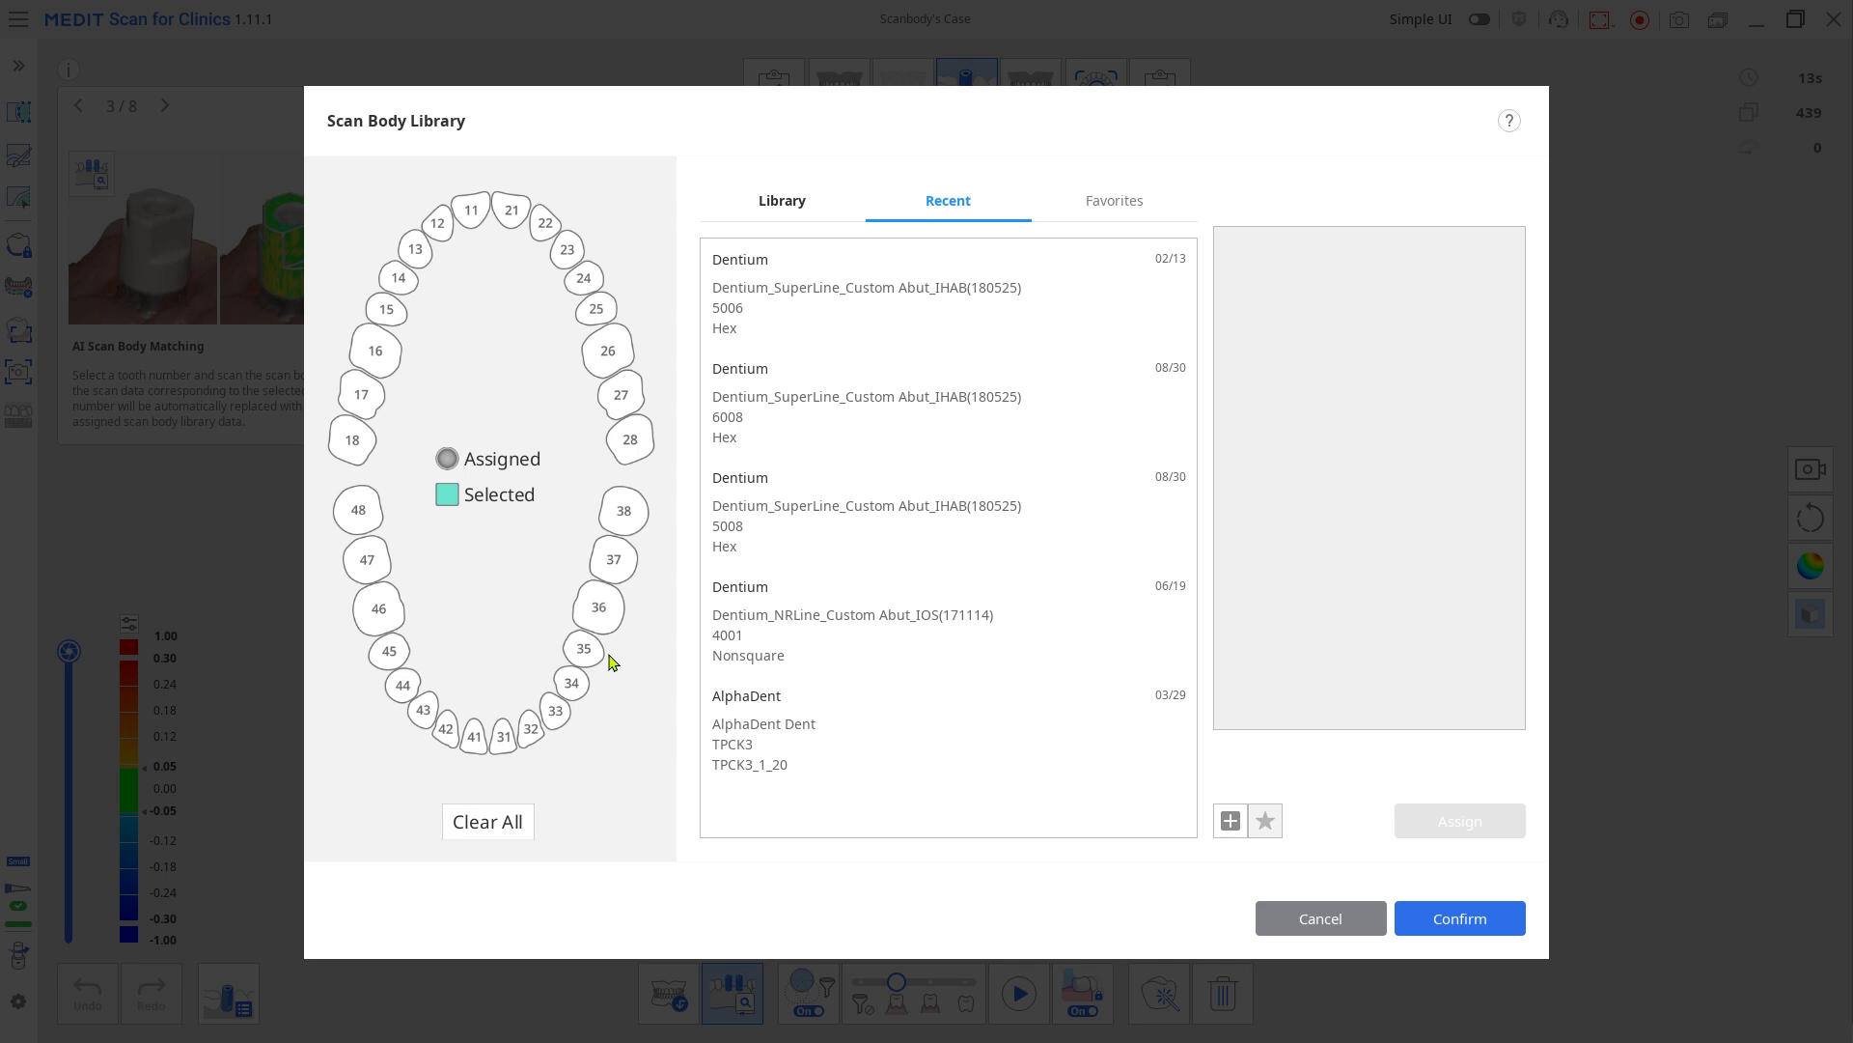
pyautogui.click(772, 198)
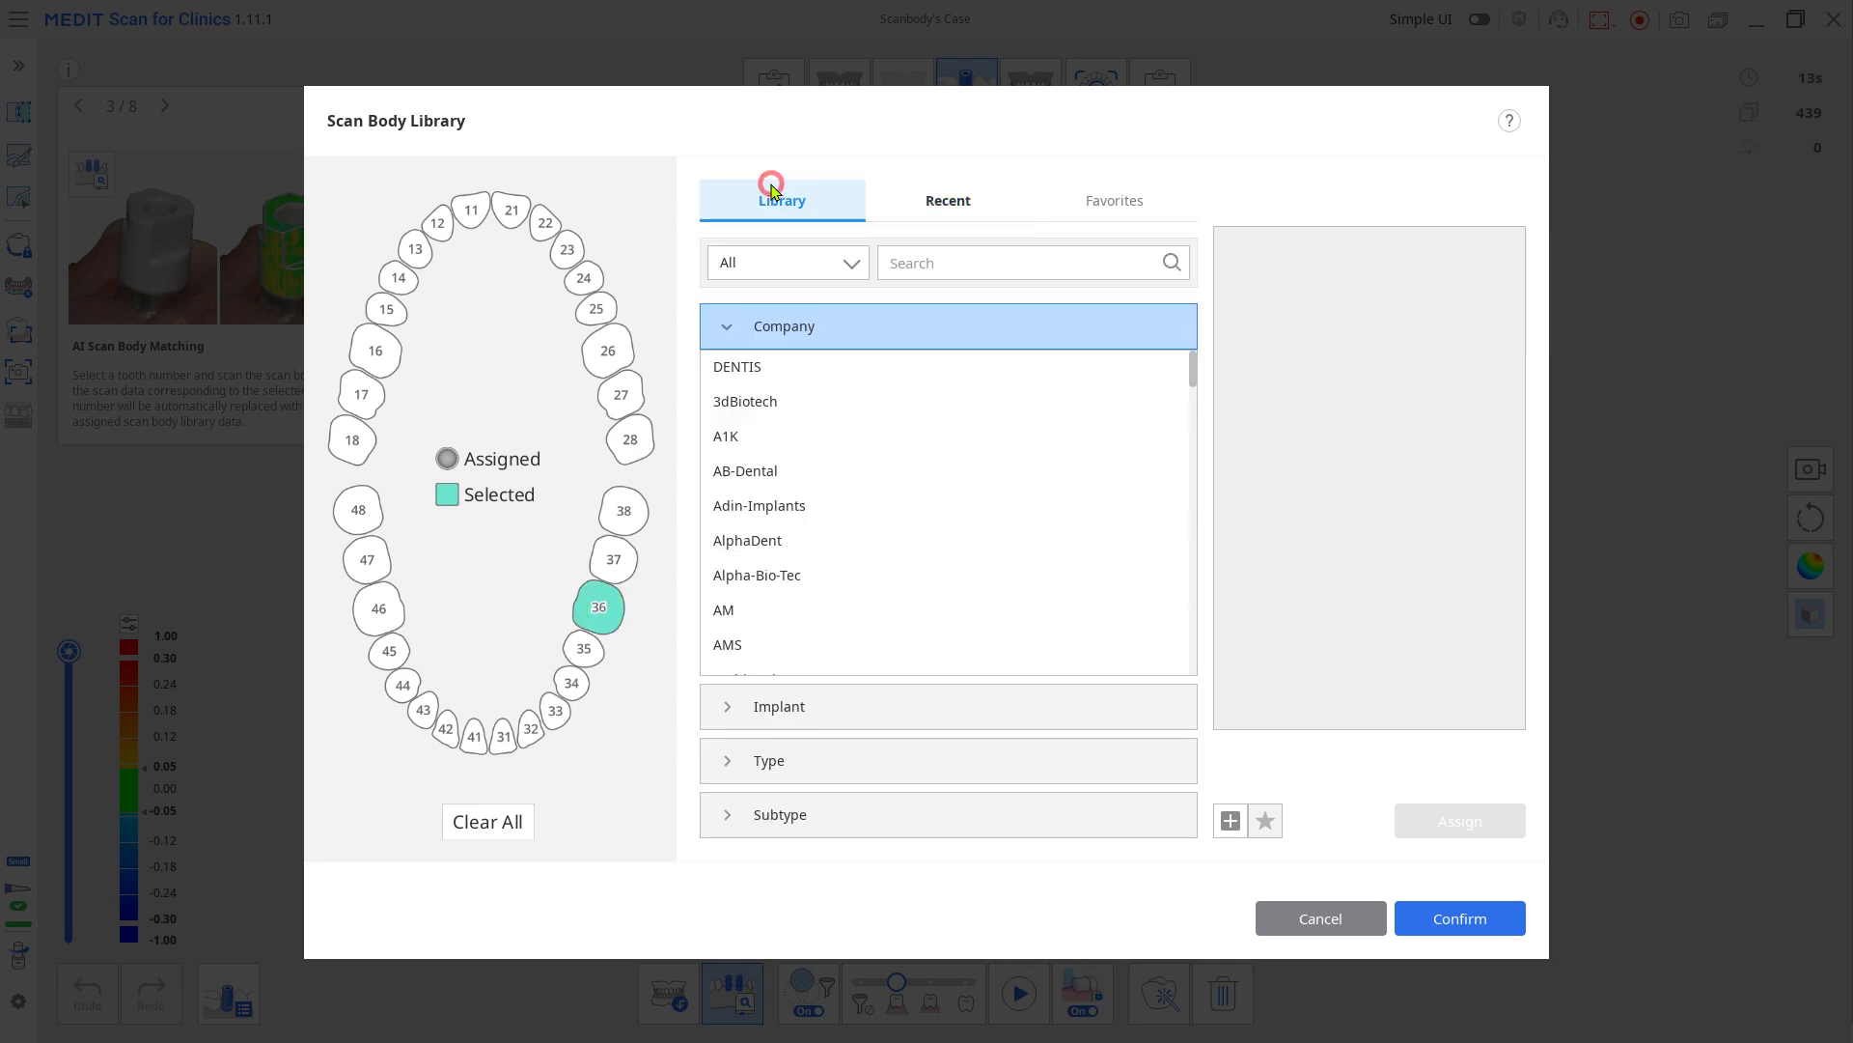
pyautogui.scroll(-5, 865, 531)
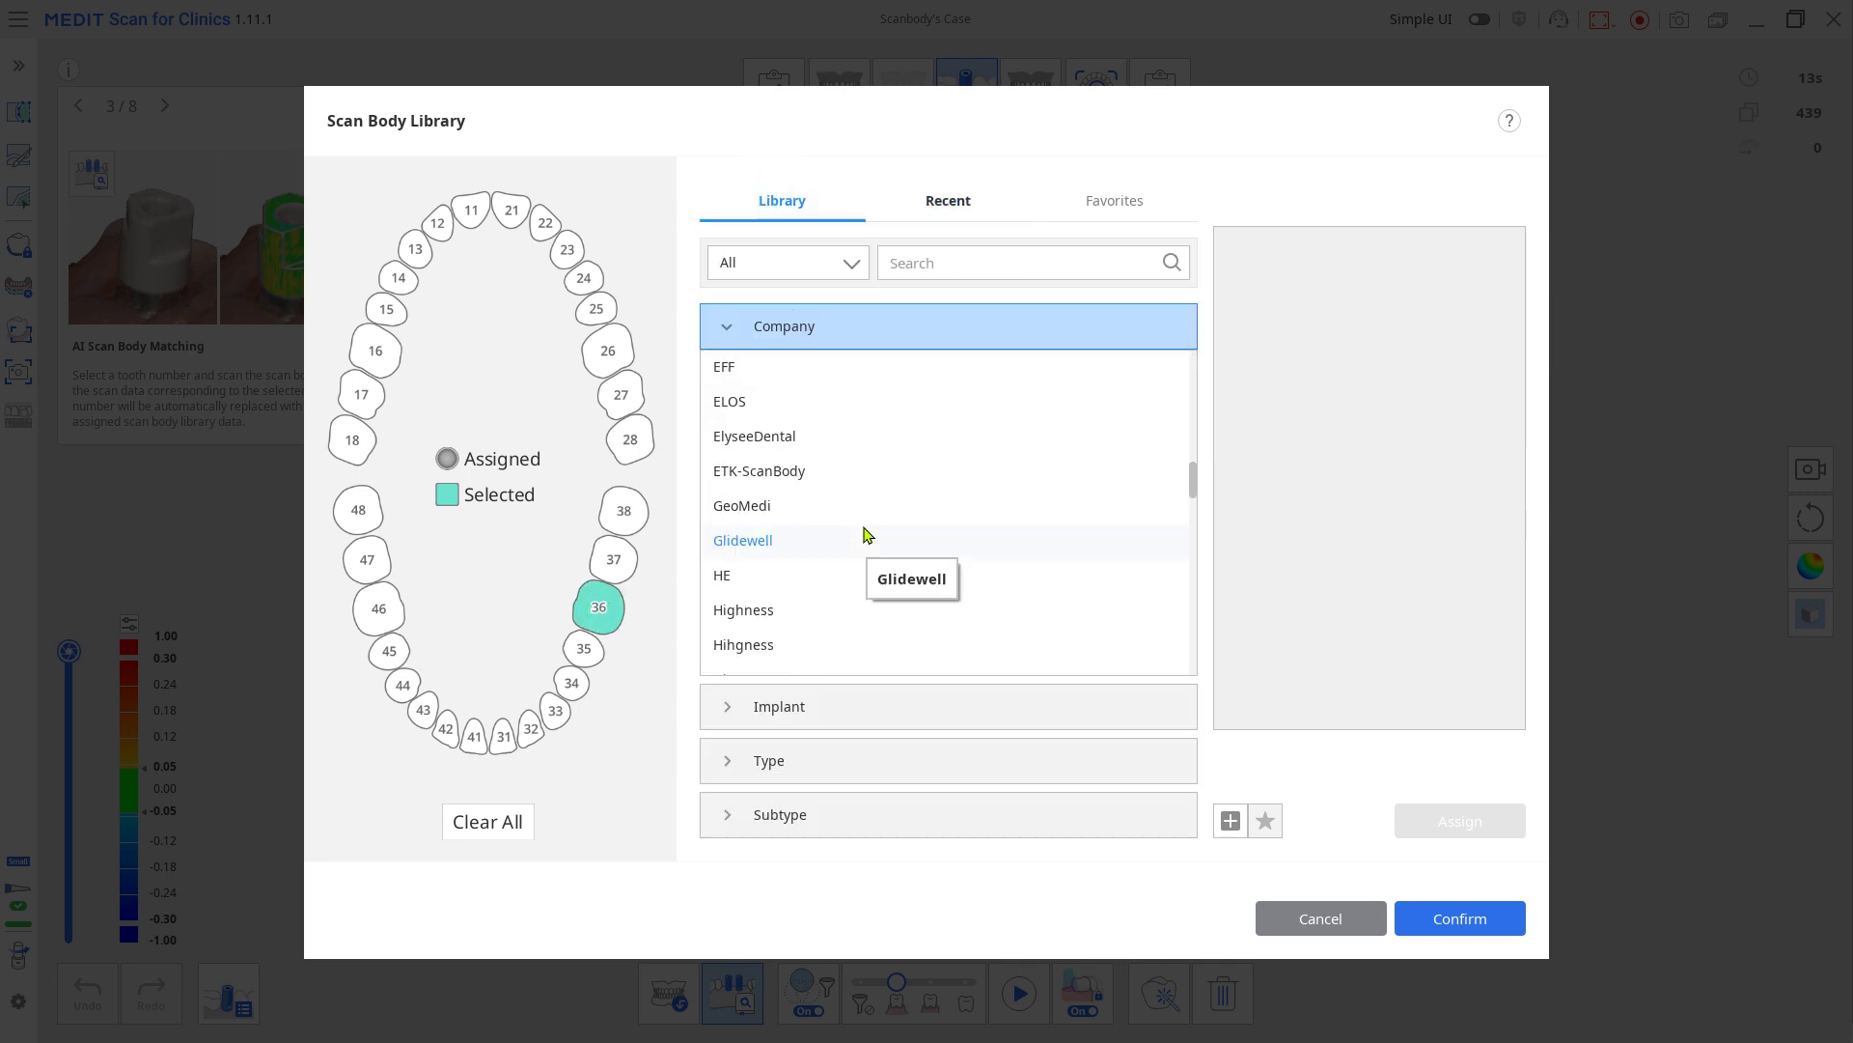
pyautogui.click(827, 545)
pyautogui.click(842, 459)
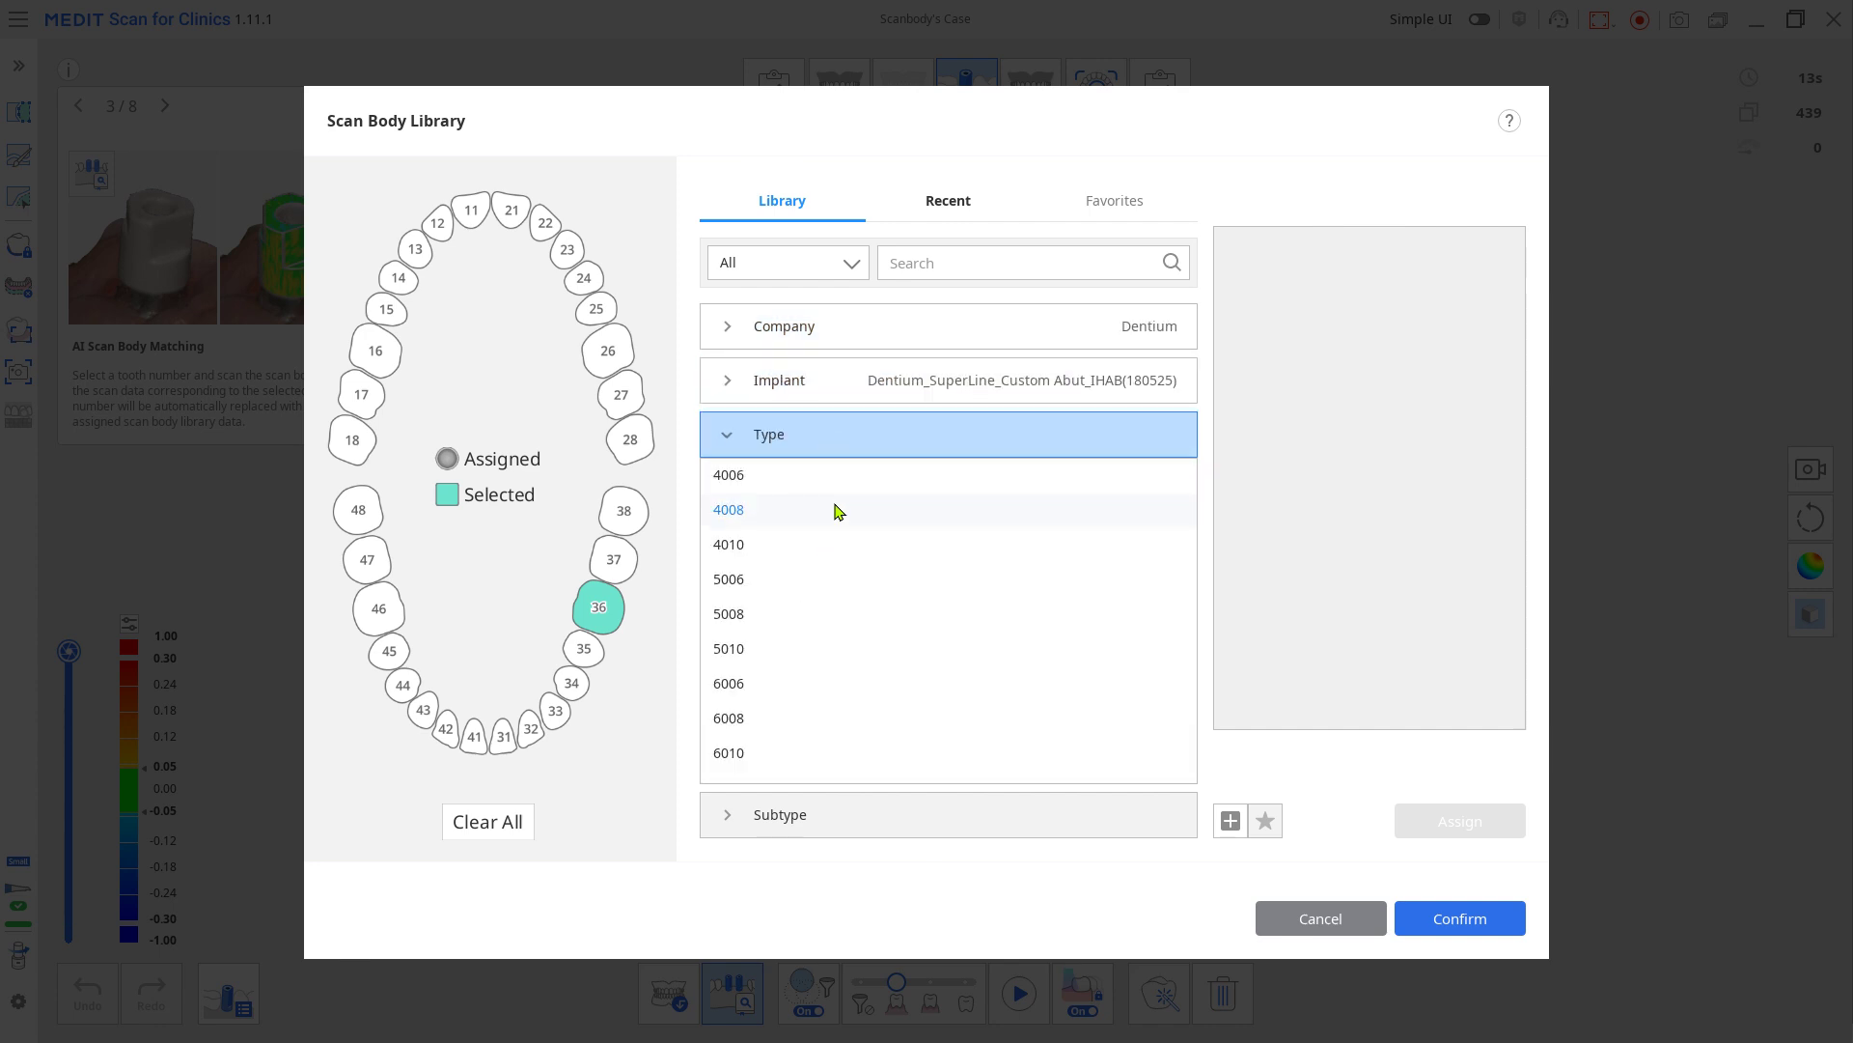
pyautogui.click(831, 579)
pyautogui.click(849, 529)
pyautogui.moveTo(1272, 576); pyautogui.dragTo(1360, 588, button='right')
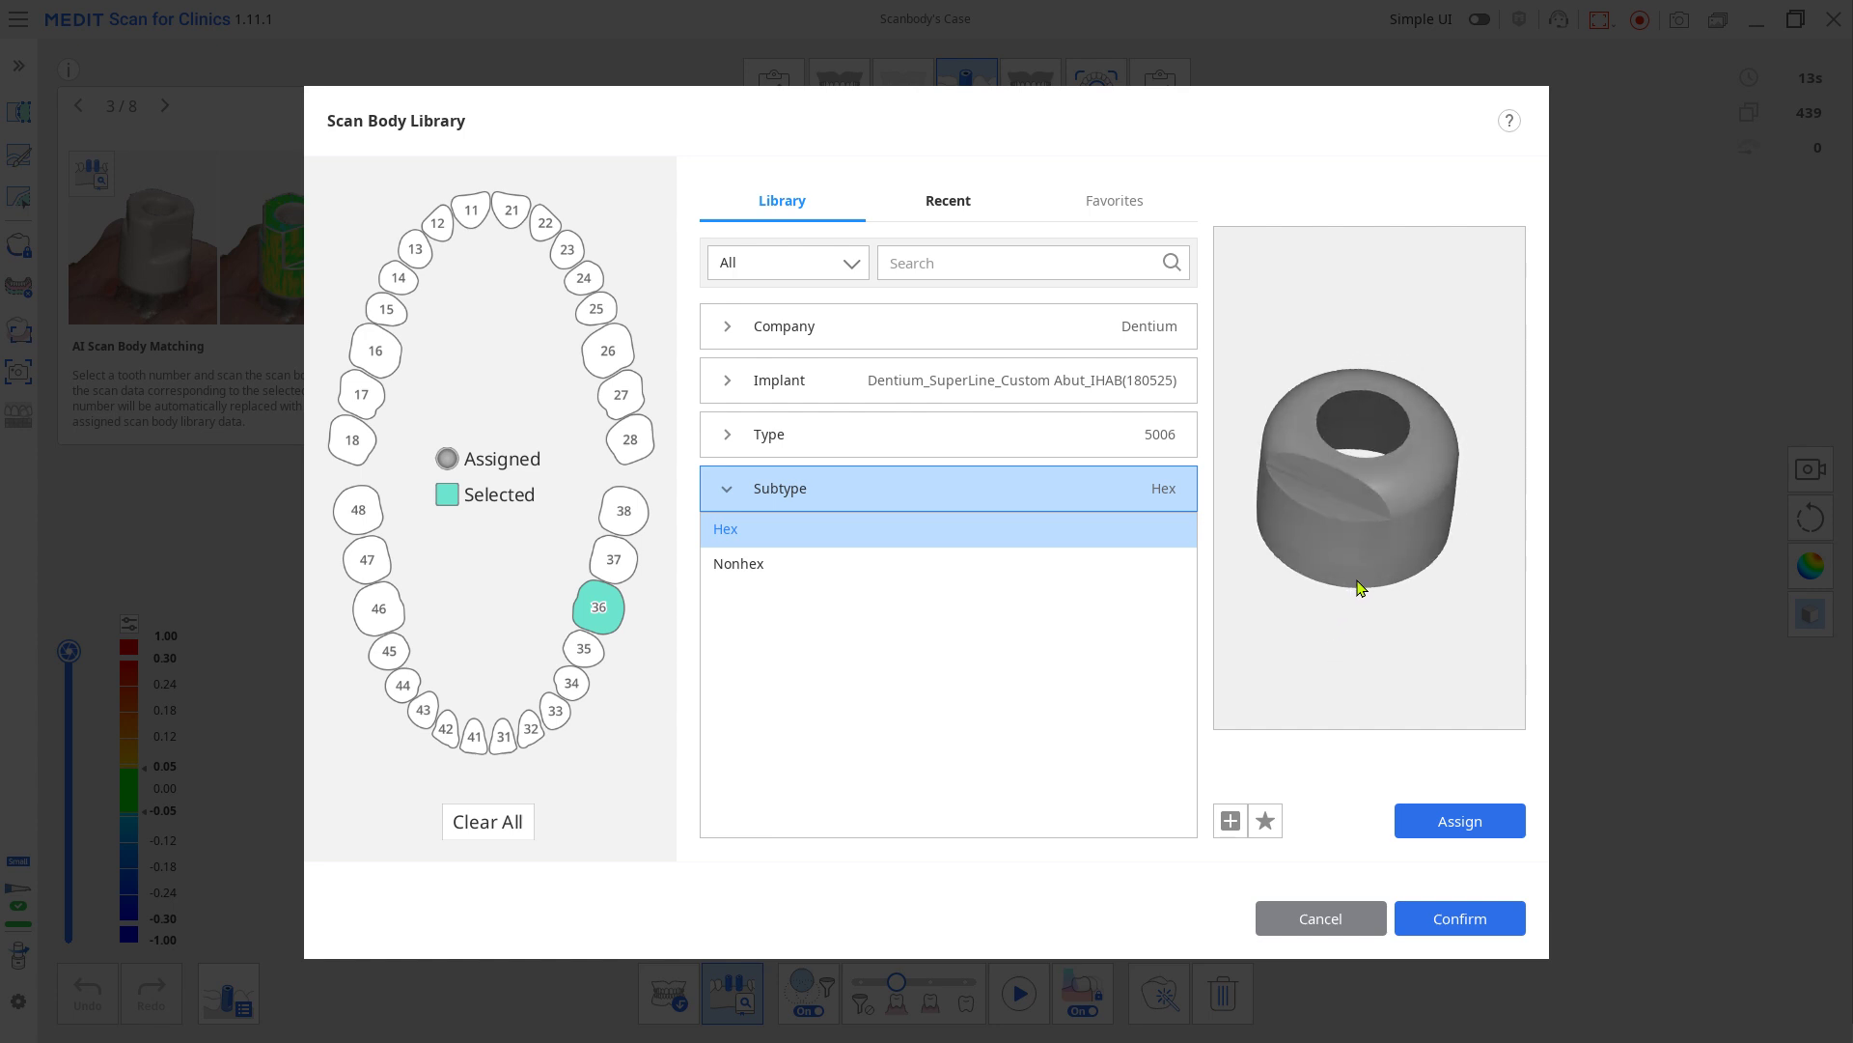
pyautogui.click(1434, 822)
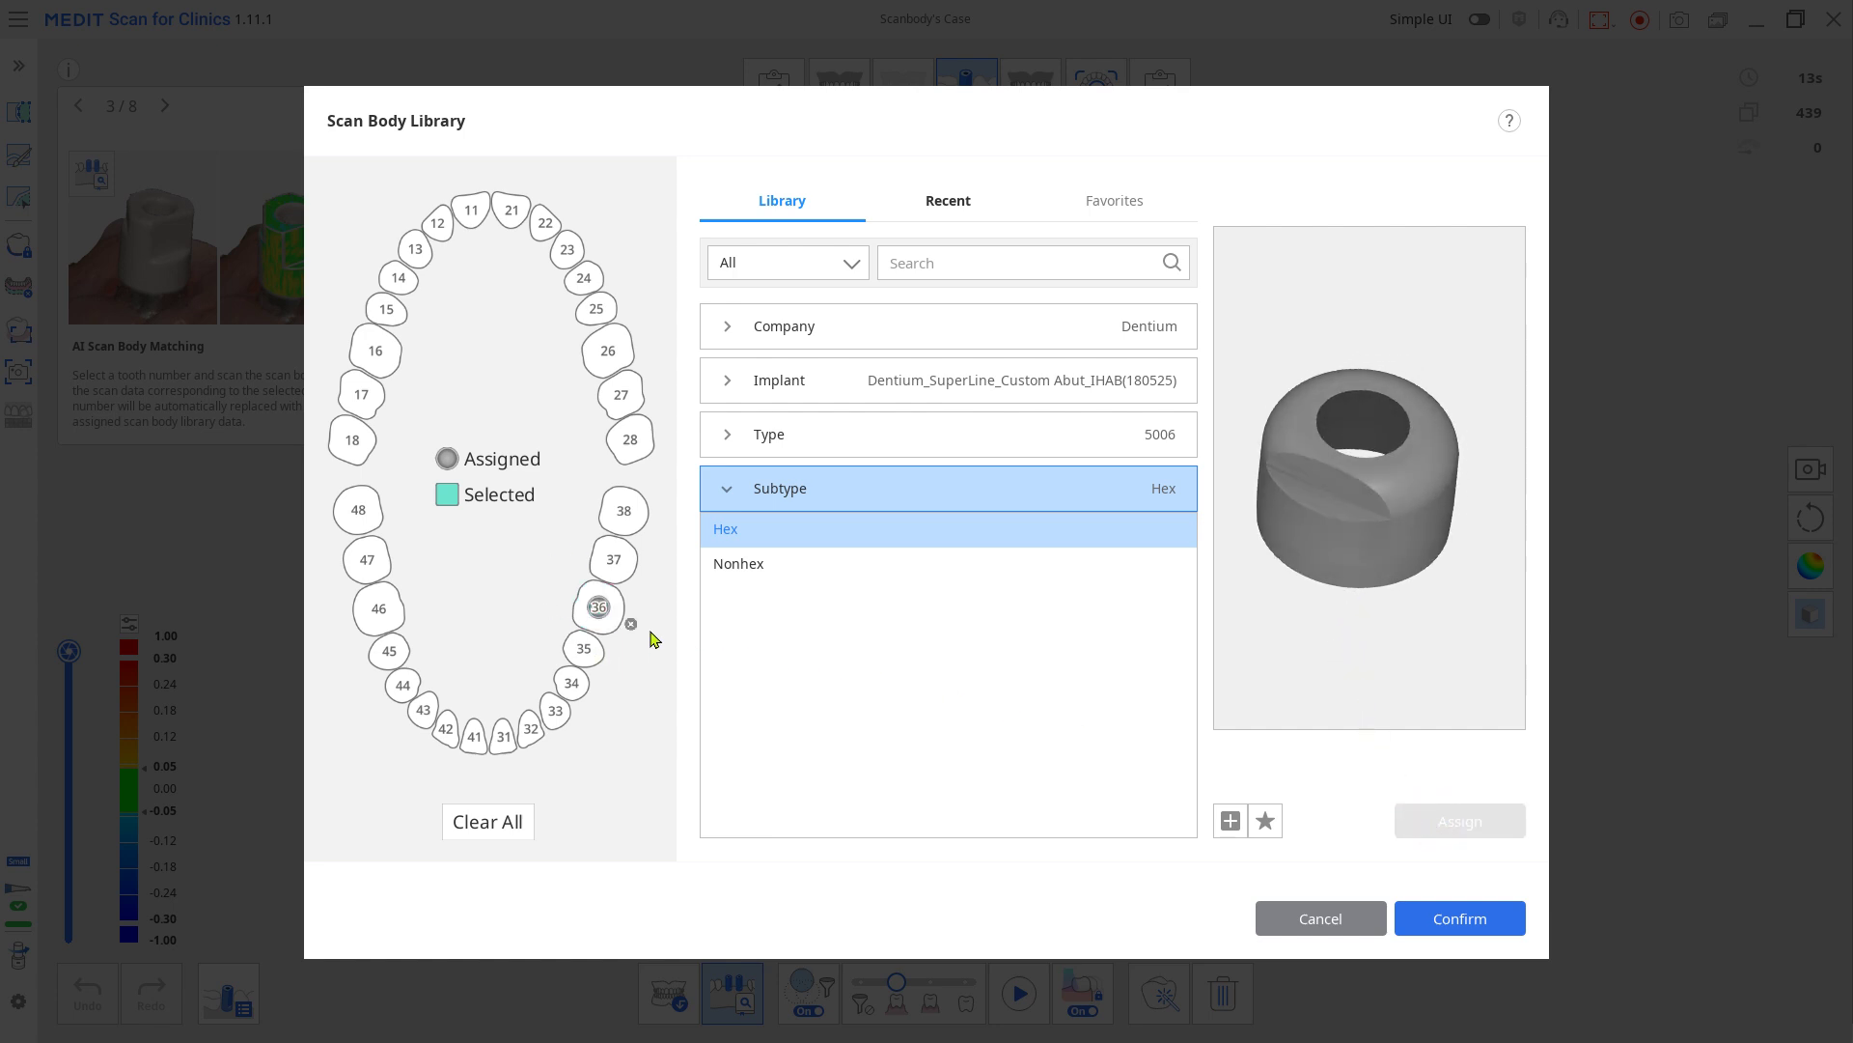
pyautogui.click(1458, 925)
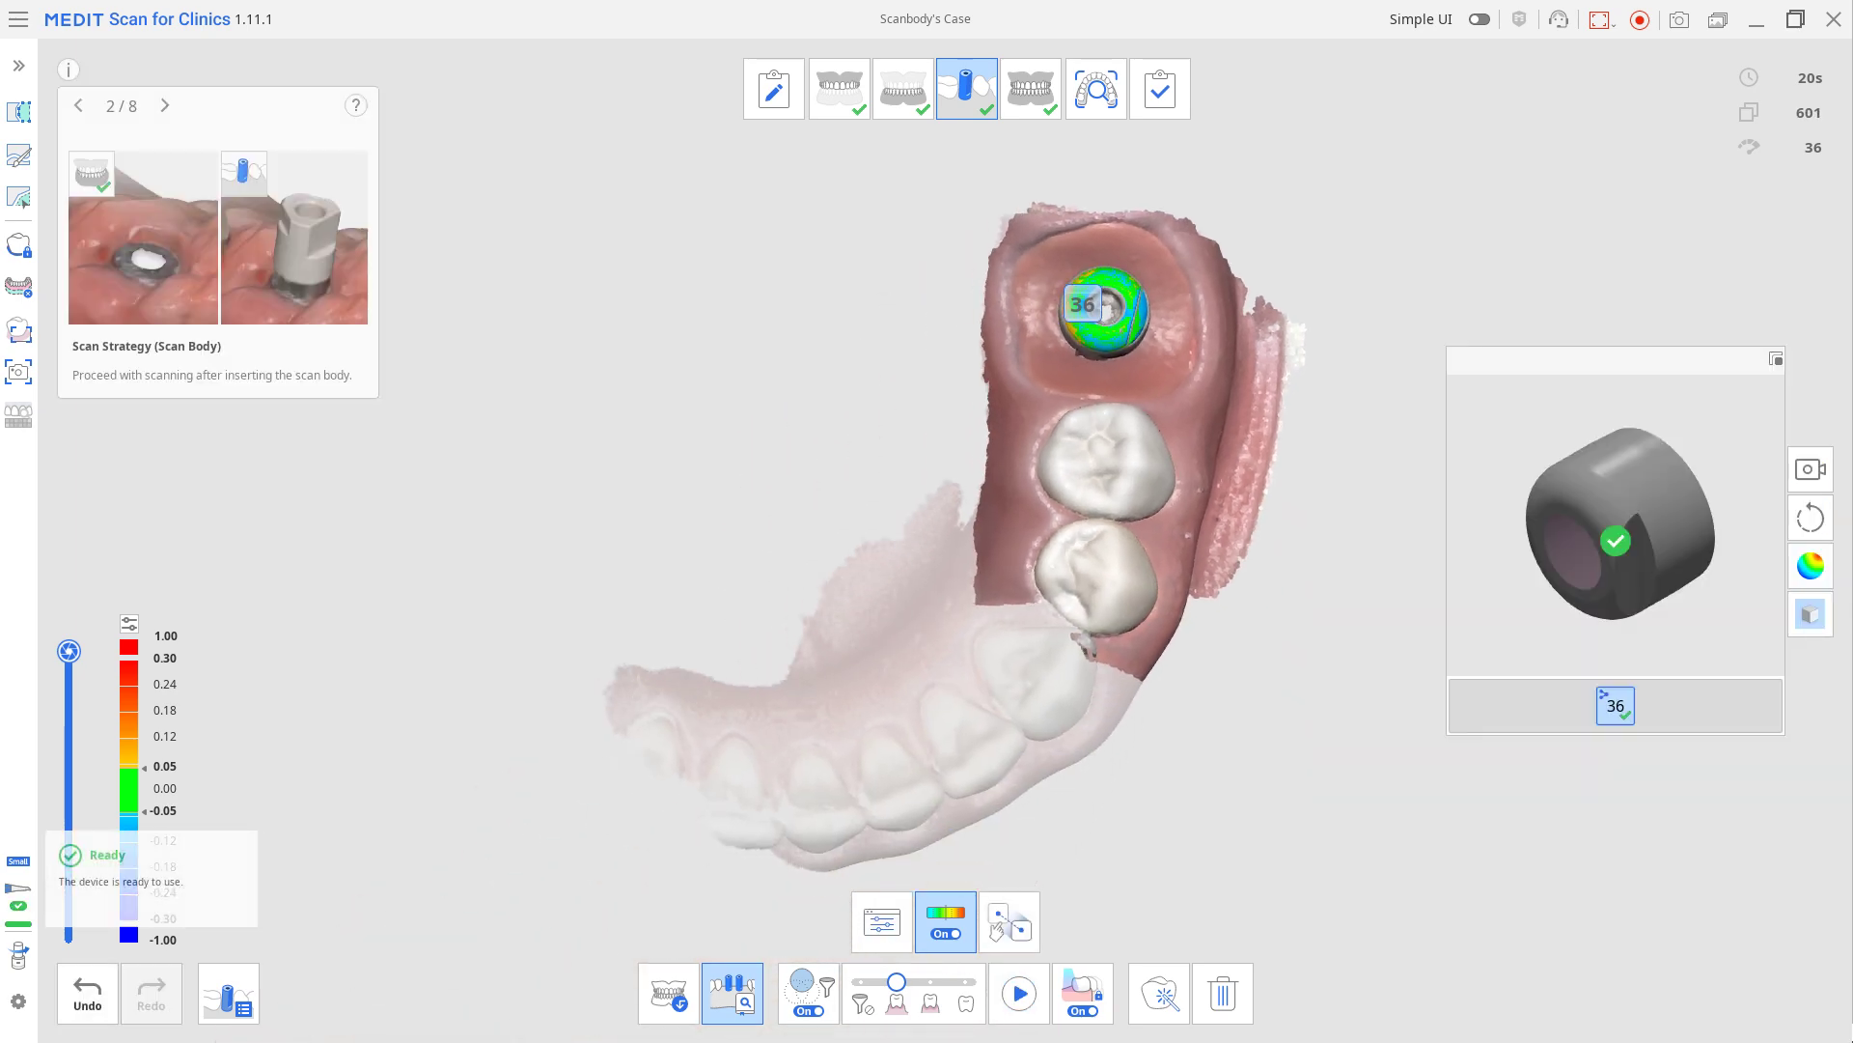
# Check the matched scan body on the lower arch, then complete scanning with the first processing option
pyautogui.moveTo(1289, 659); pyautogui.dragTo(1641, 467, button='right')
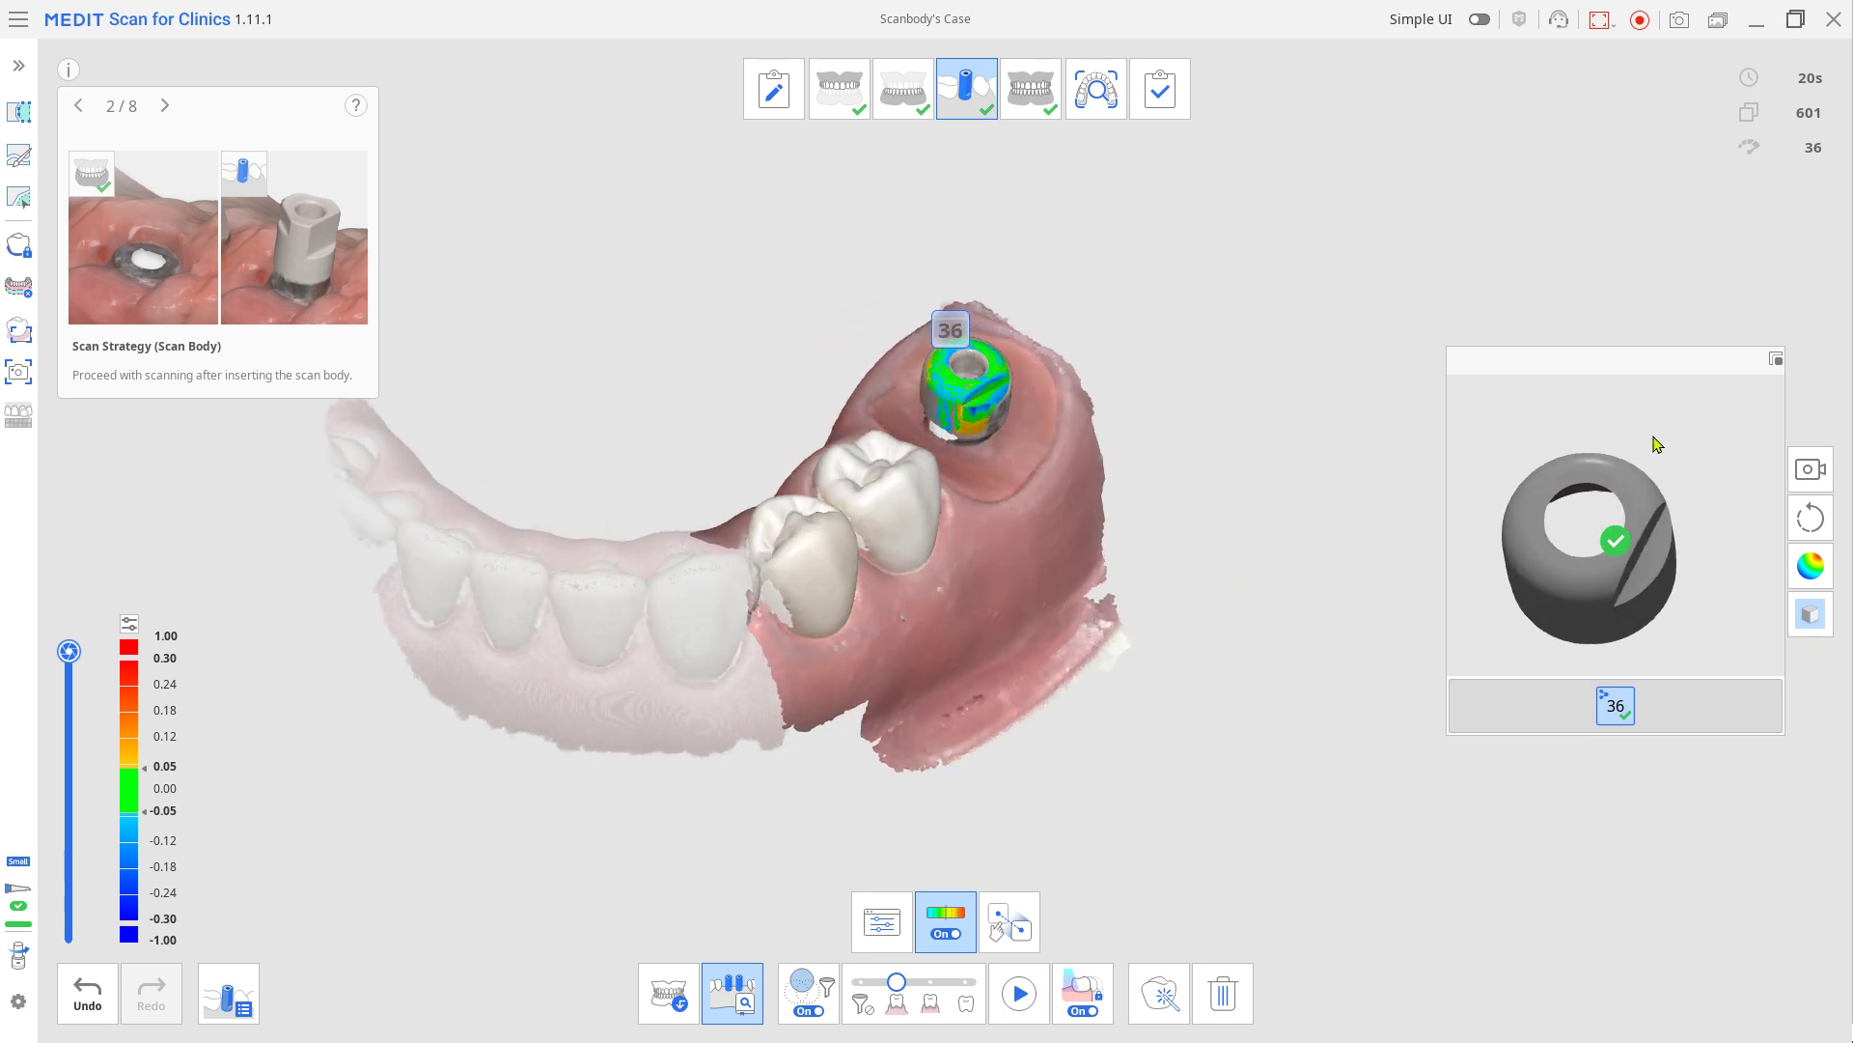
pyautogui.moveTo(1013, 707); pyautogui.dragTo(1581, 625, button='right')
pyautogui.moveTo(1184, 641); pyautogui.dragTo(824, 671, button='right')
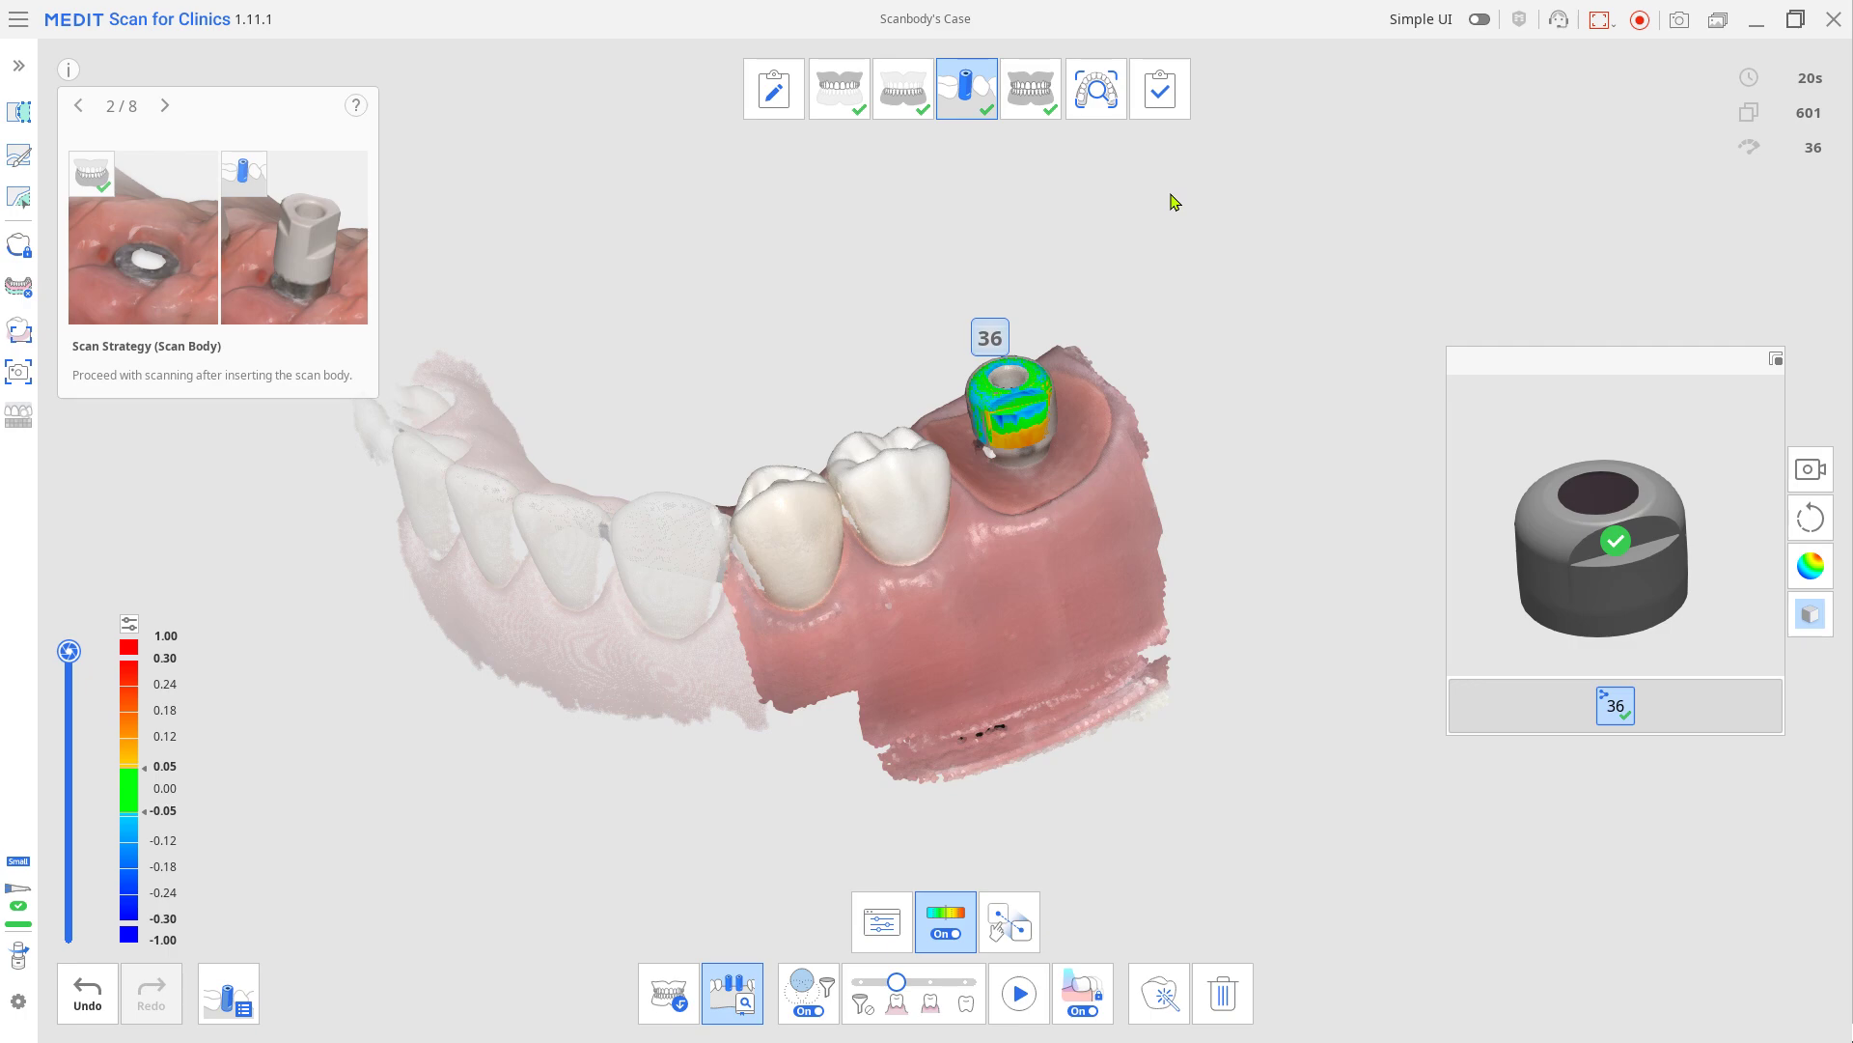
pyautogui.click(1168, 103)
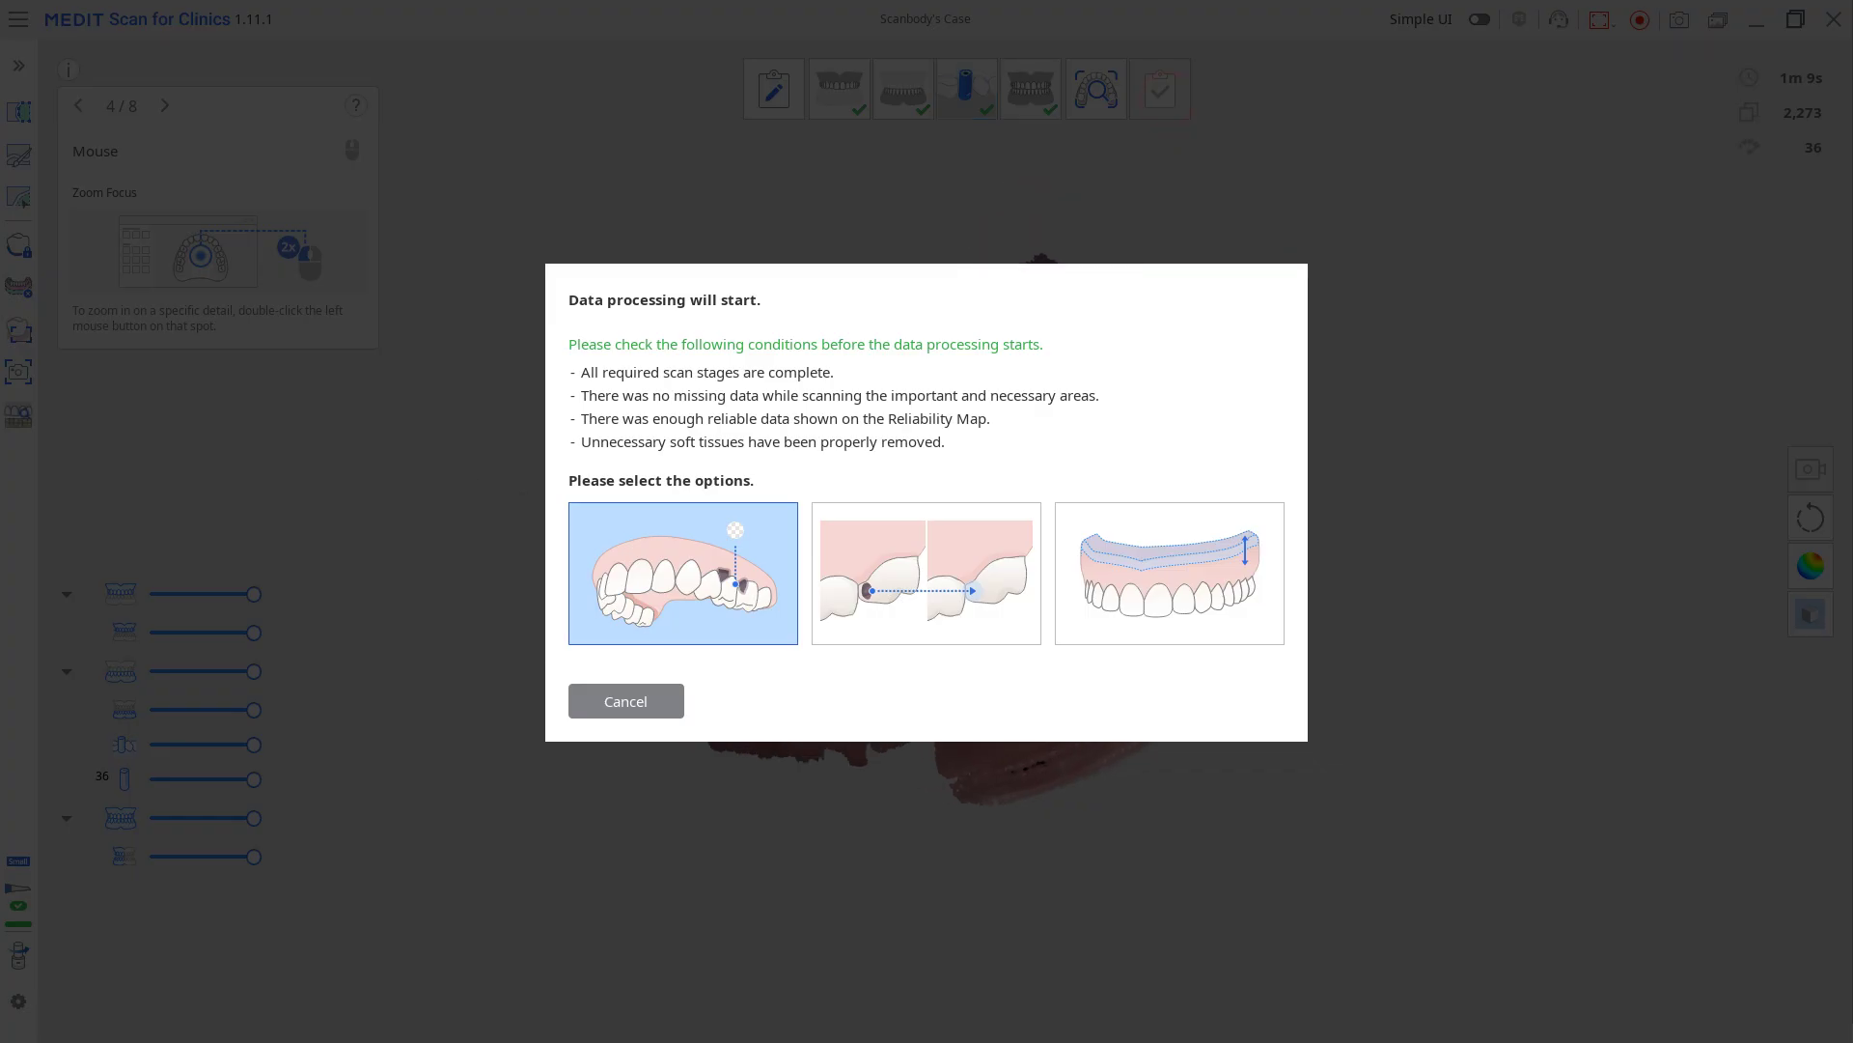
pyautogui.click(689, 606)
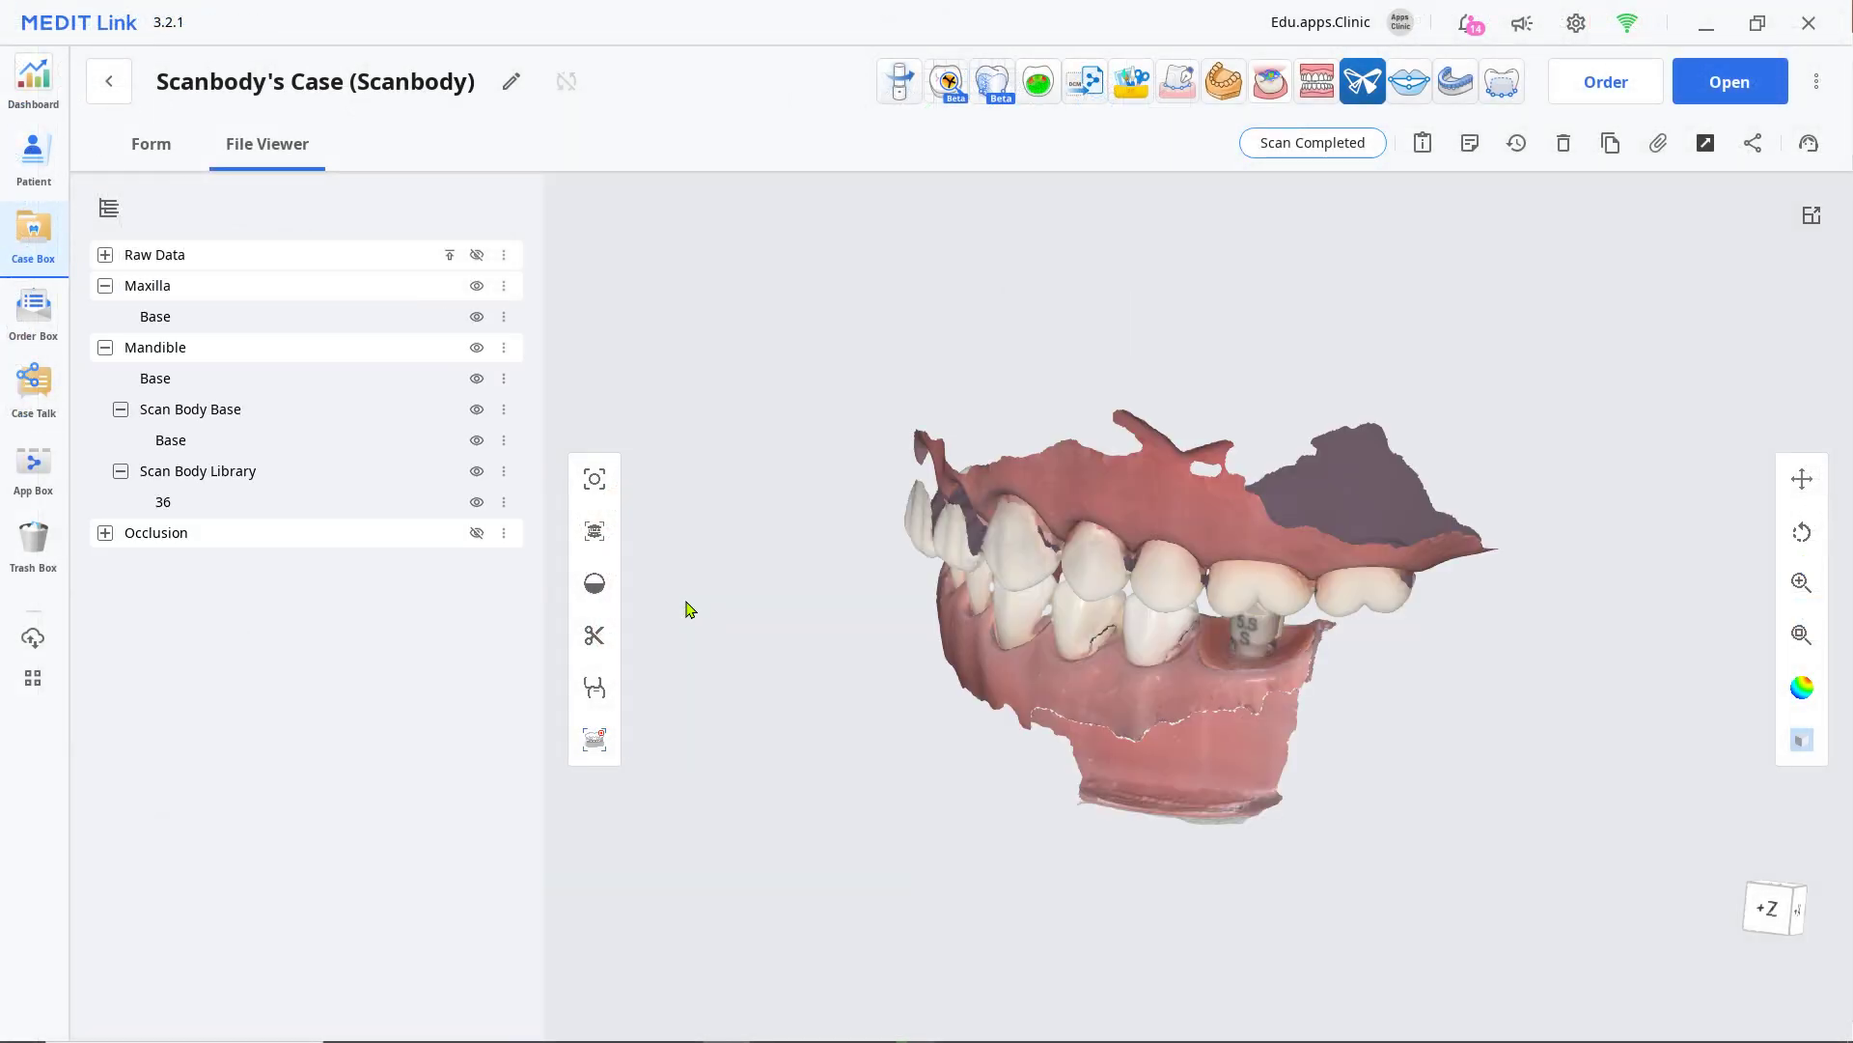
# Hide the maxilla and scan body base, leaving the lower jaw with the library scan body at 36
pyautogui.click(477, 347)
pyautogui.click(477, 350)
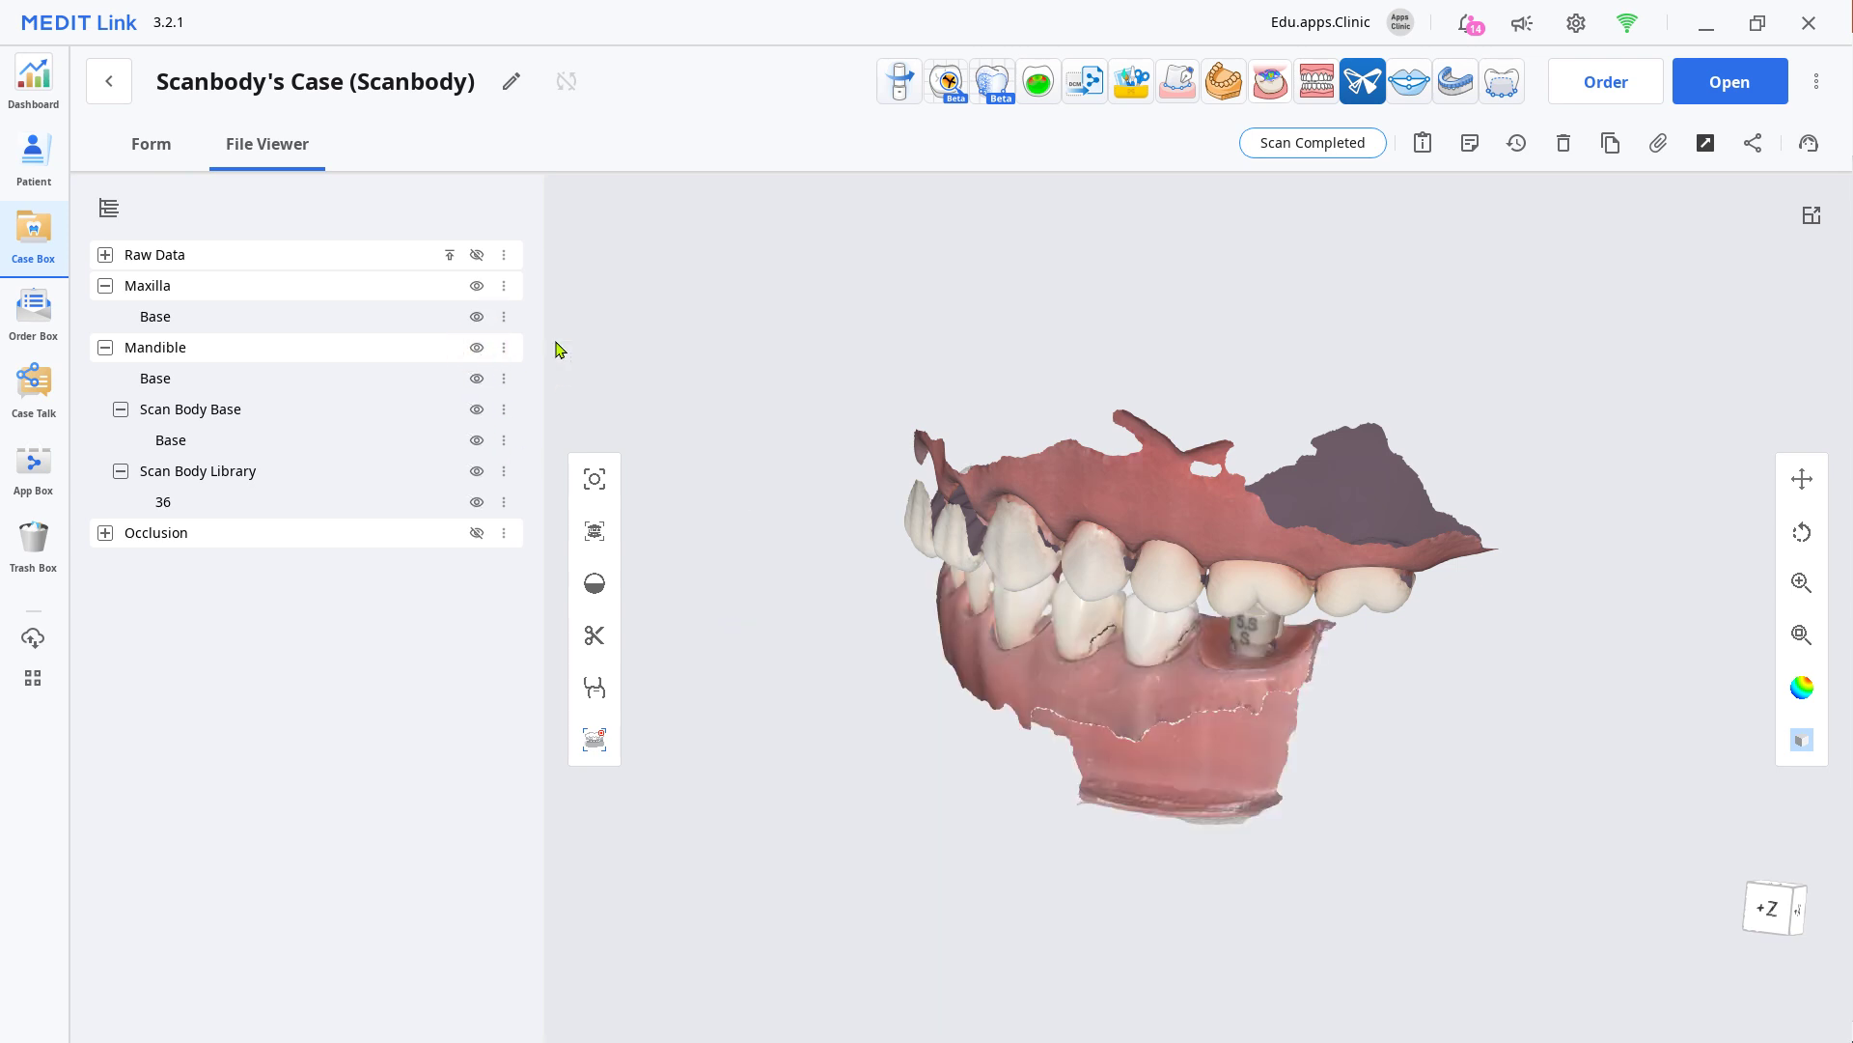
pyautogui.click(479, 286)
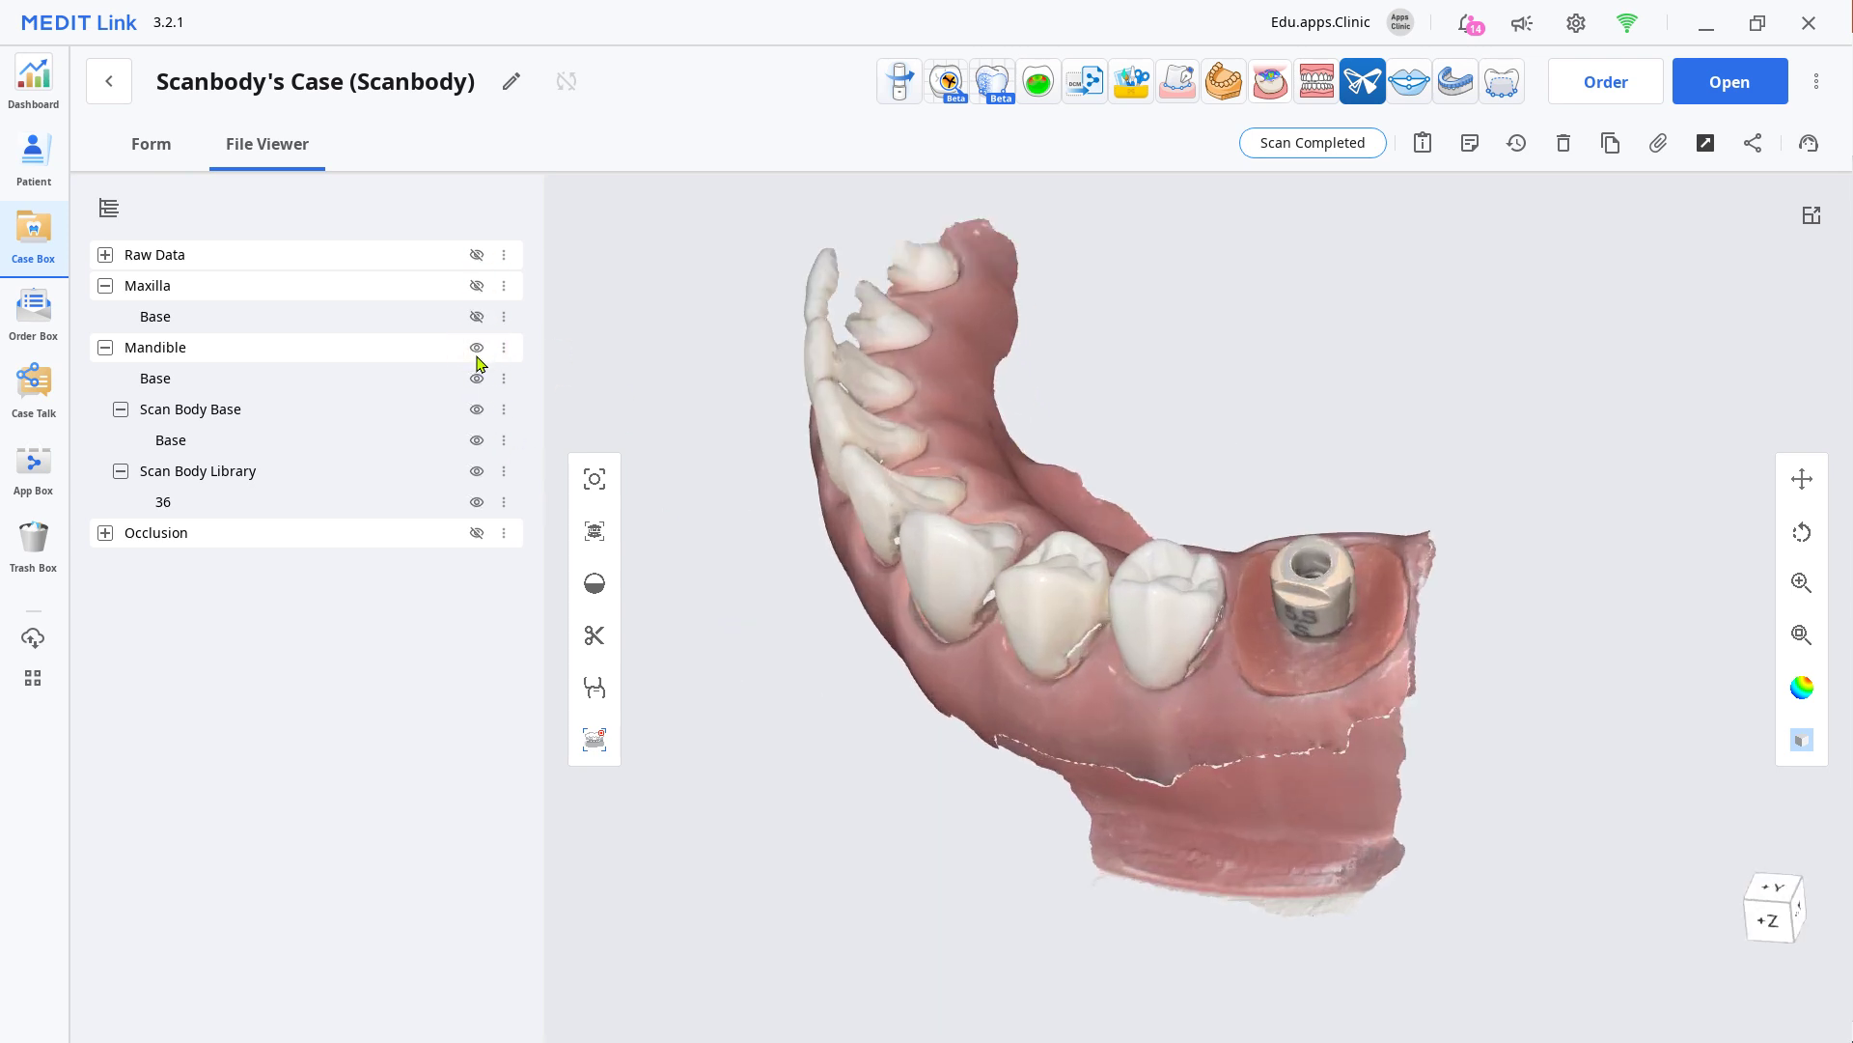
pyautogui.click(477, 409)
pyautogui.moveTo(1139, 541); pyautogui.dragTo(825, 662, button='right')
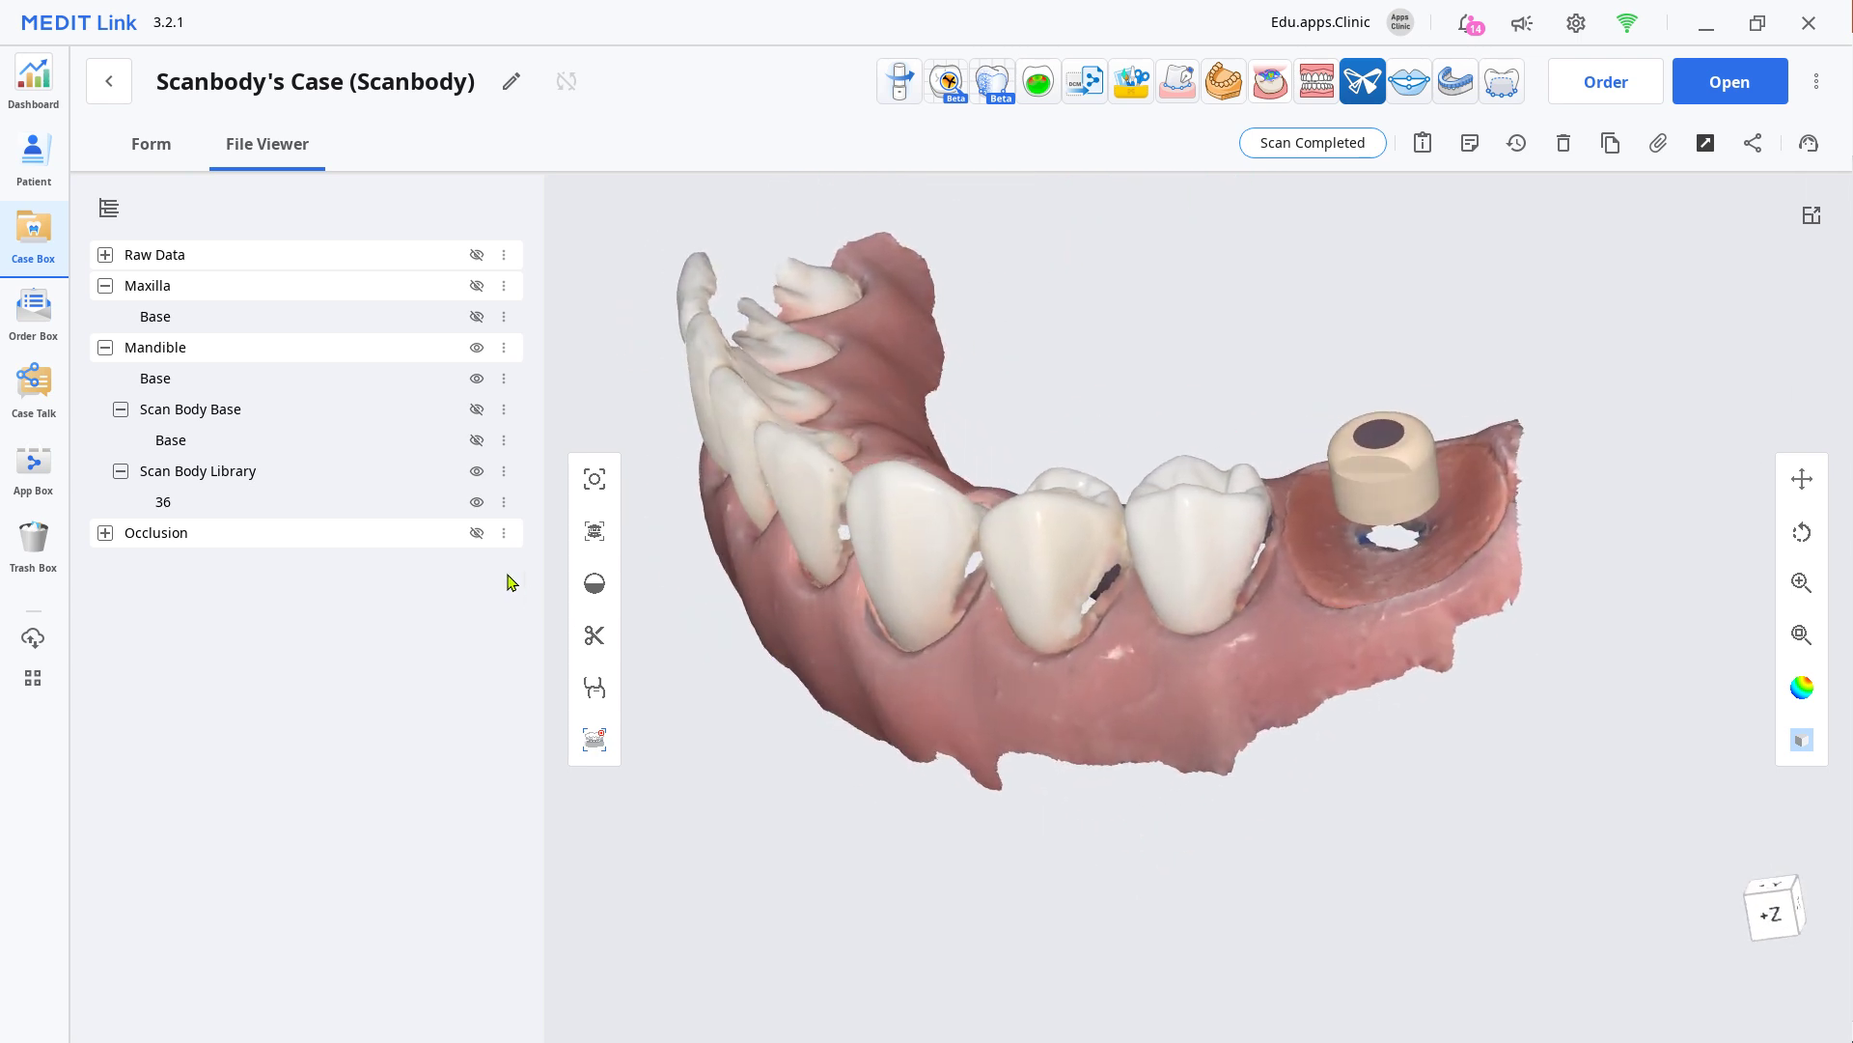
pyautogui.click(477, 409)
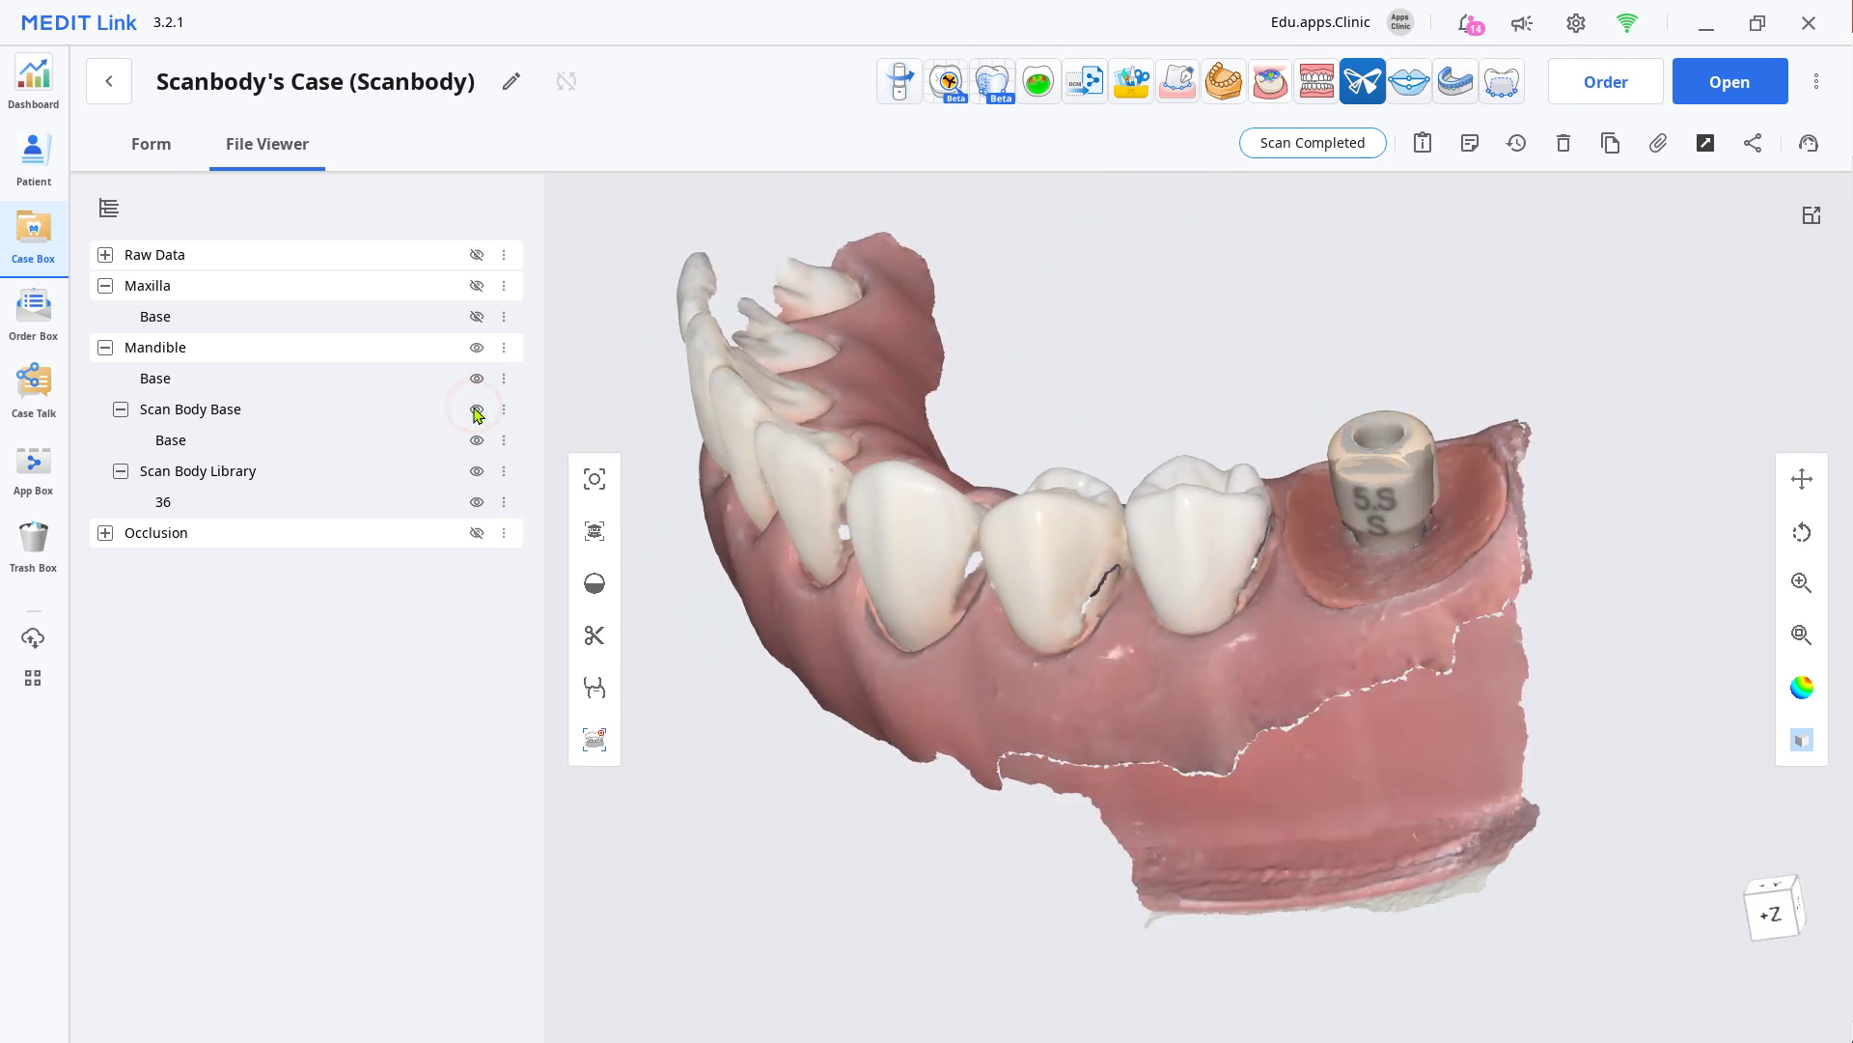
pyautogui.click(477, 409)
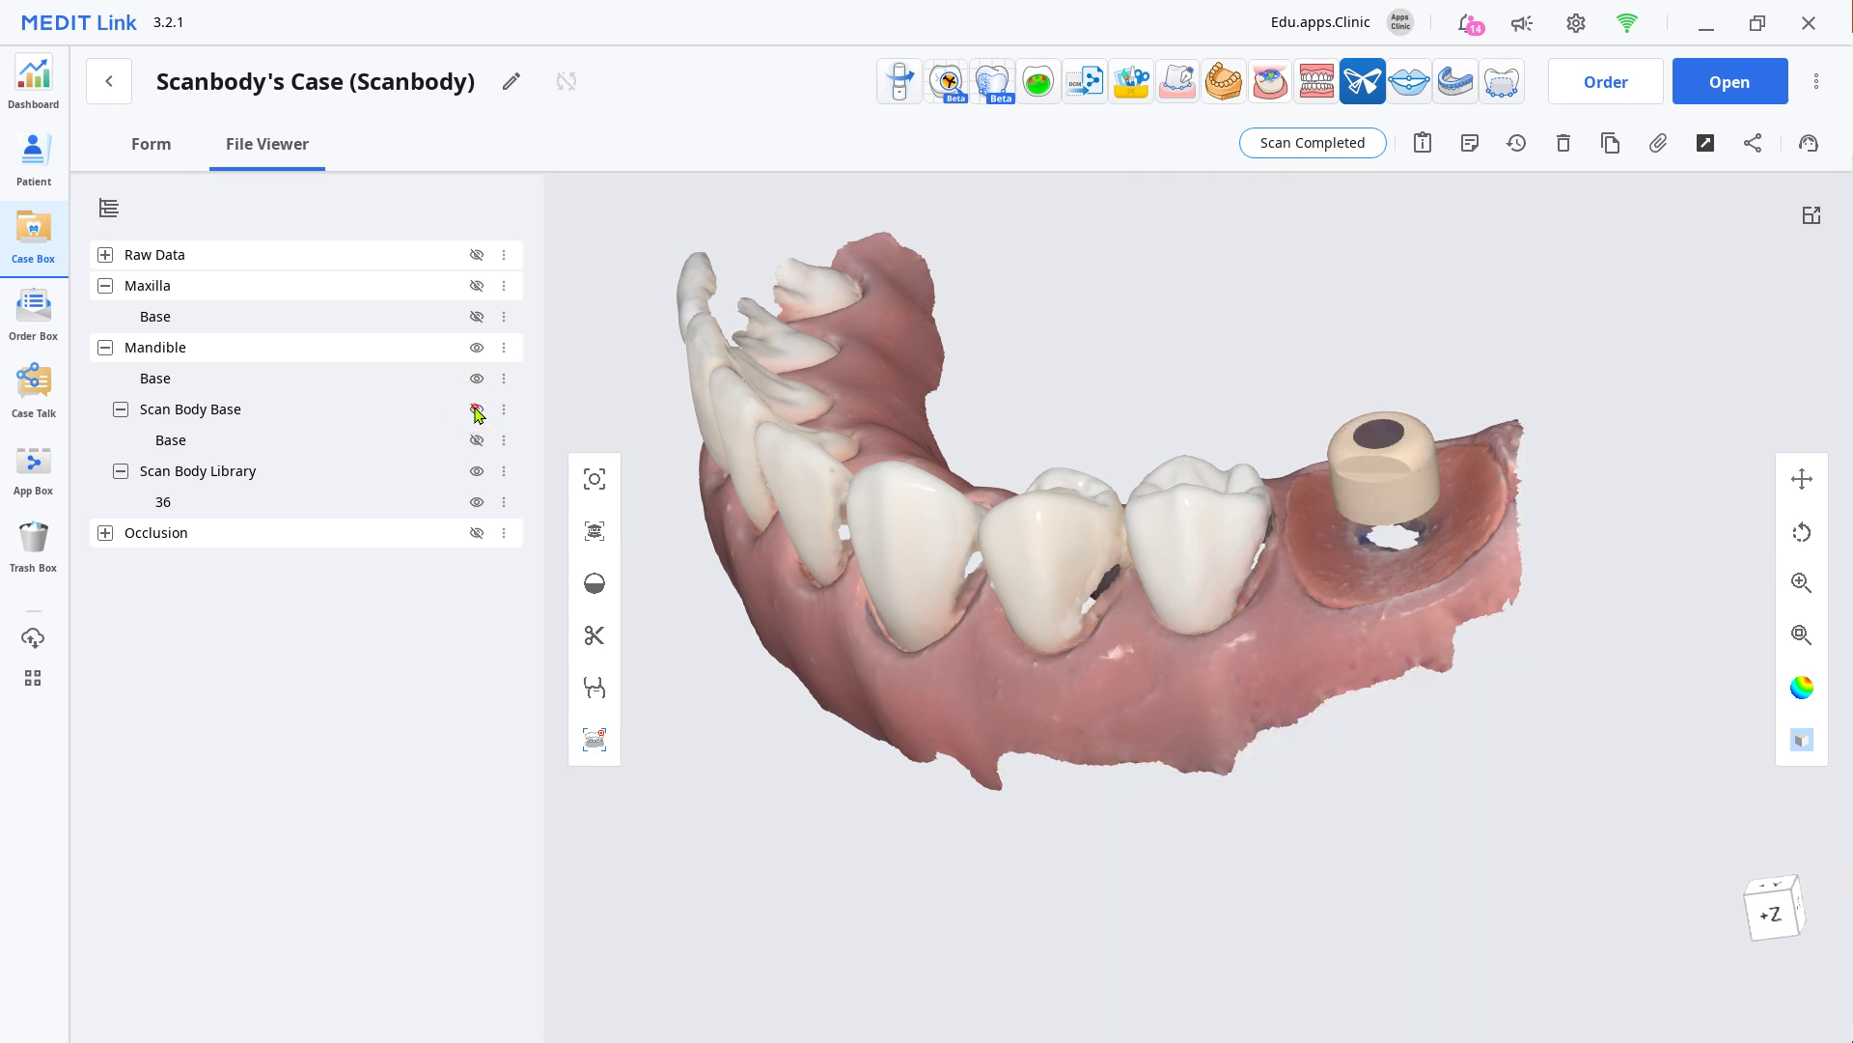
pyautogui.click(477, 409)
pyautogui.click(477, 409)
# Export the case as OBJ, PLY and STL mesh files to D:/STL/Case_export/
pyautogui.click(1703, 143)
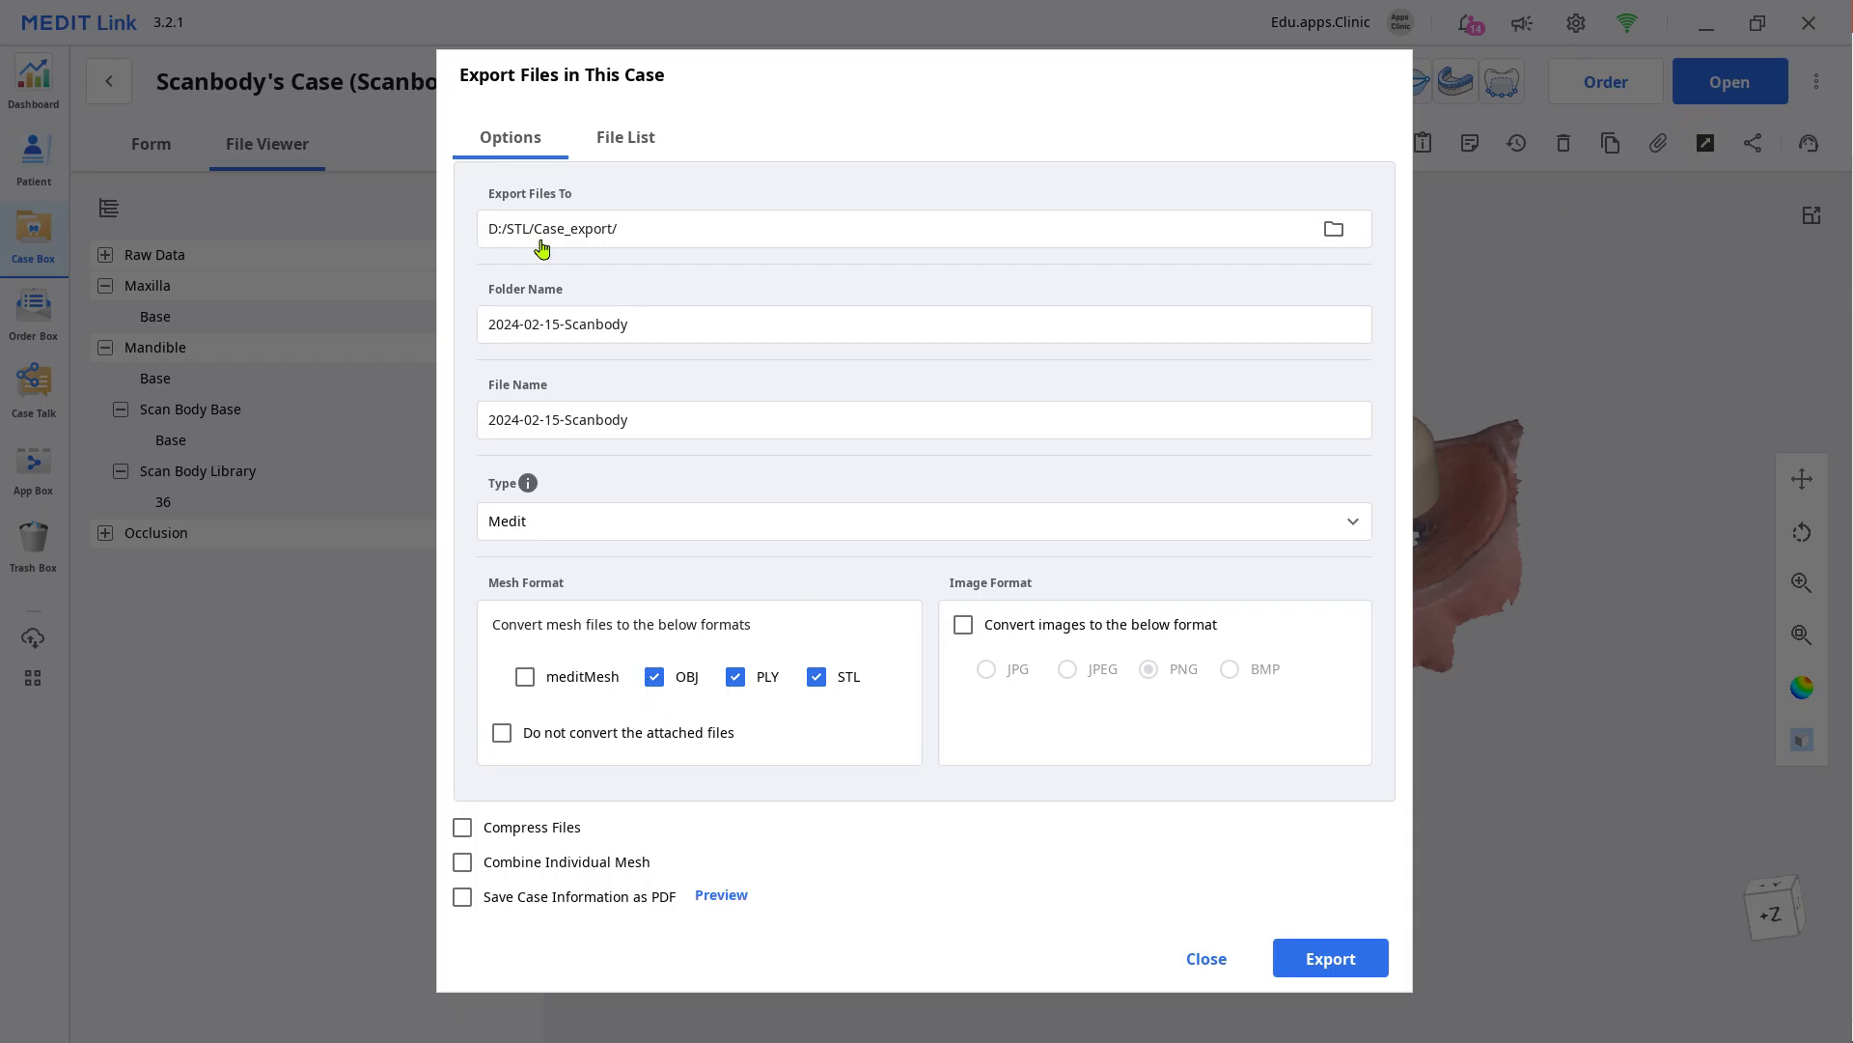
pyautogui.click(1298, 968)
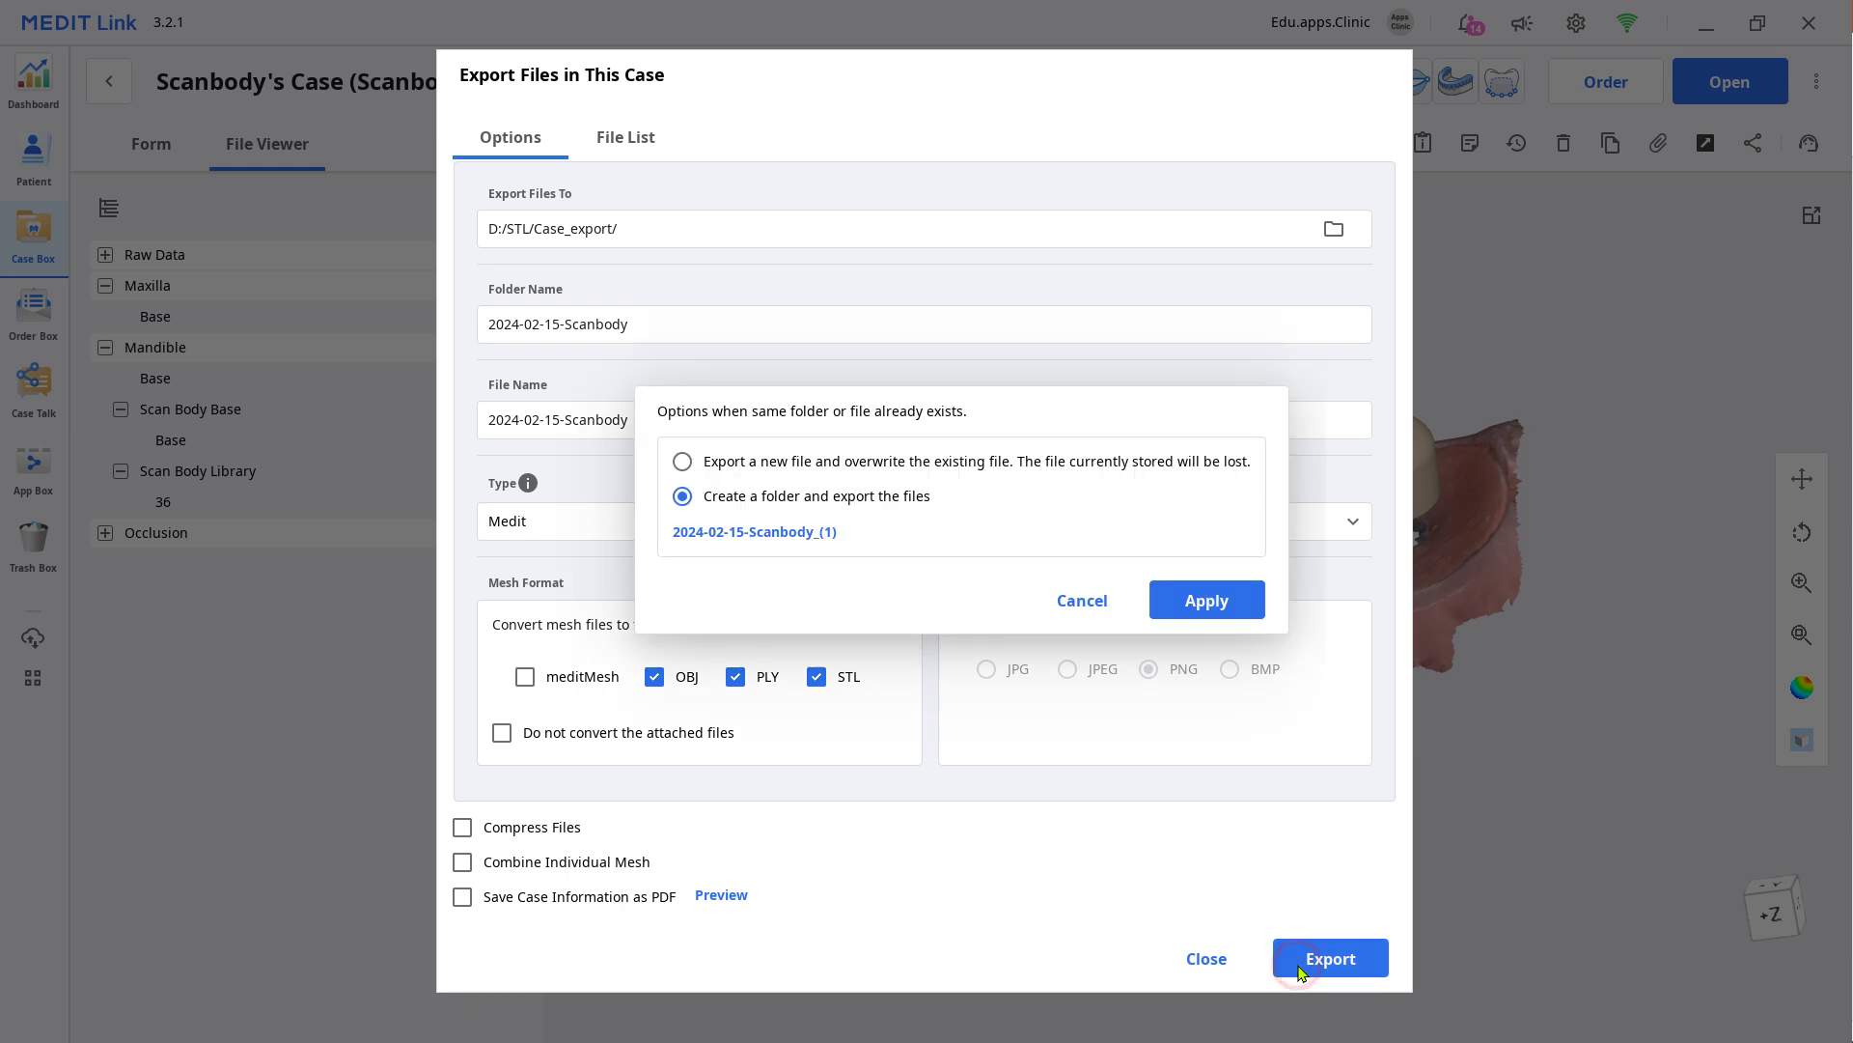